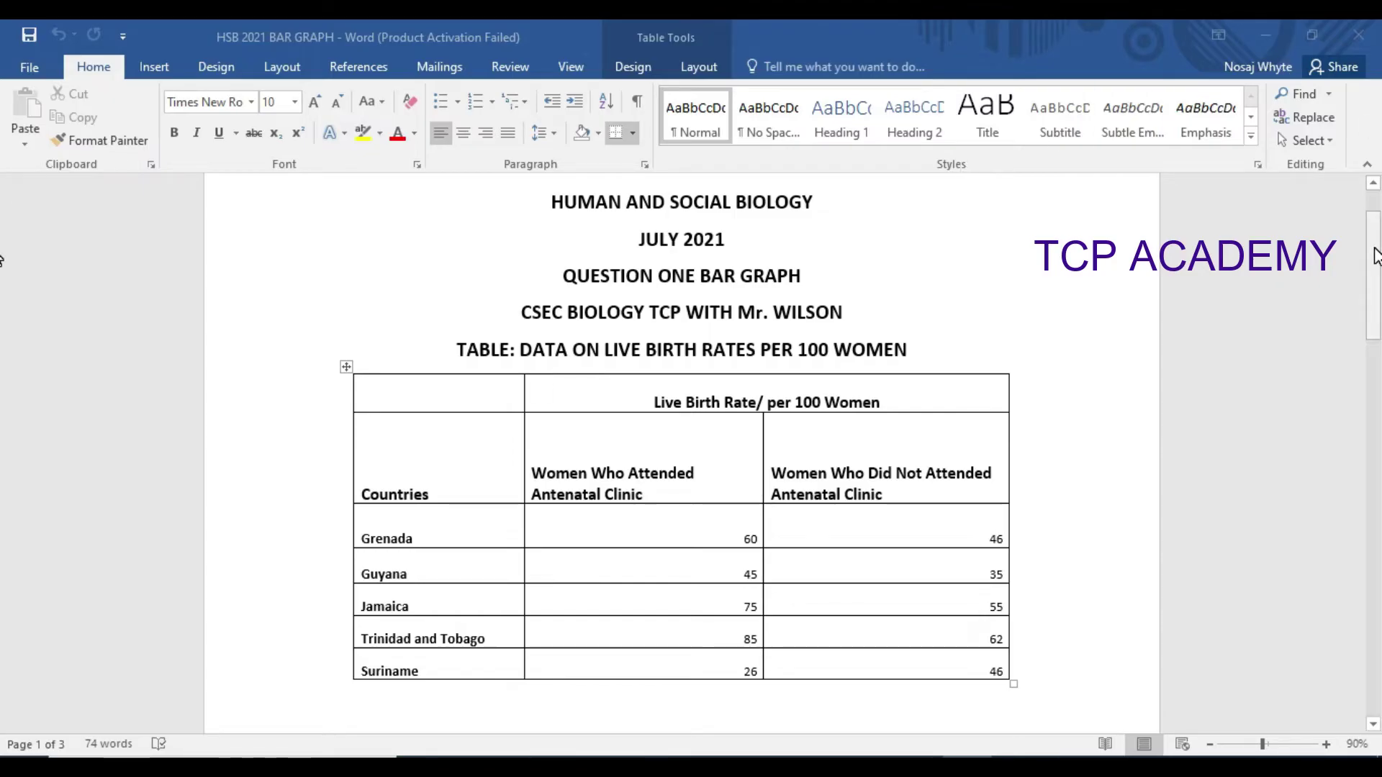
- Draw two adjacent rectangle bars above GRENADA on the page 2 graph grid, about 0.55" and 1.15" tall
drag(1375, 256, 1355, 442)
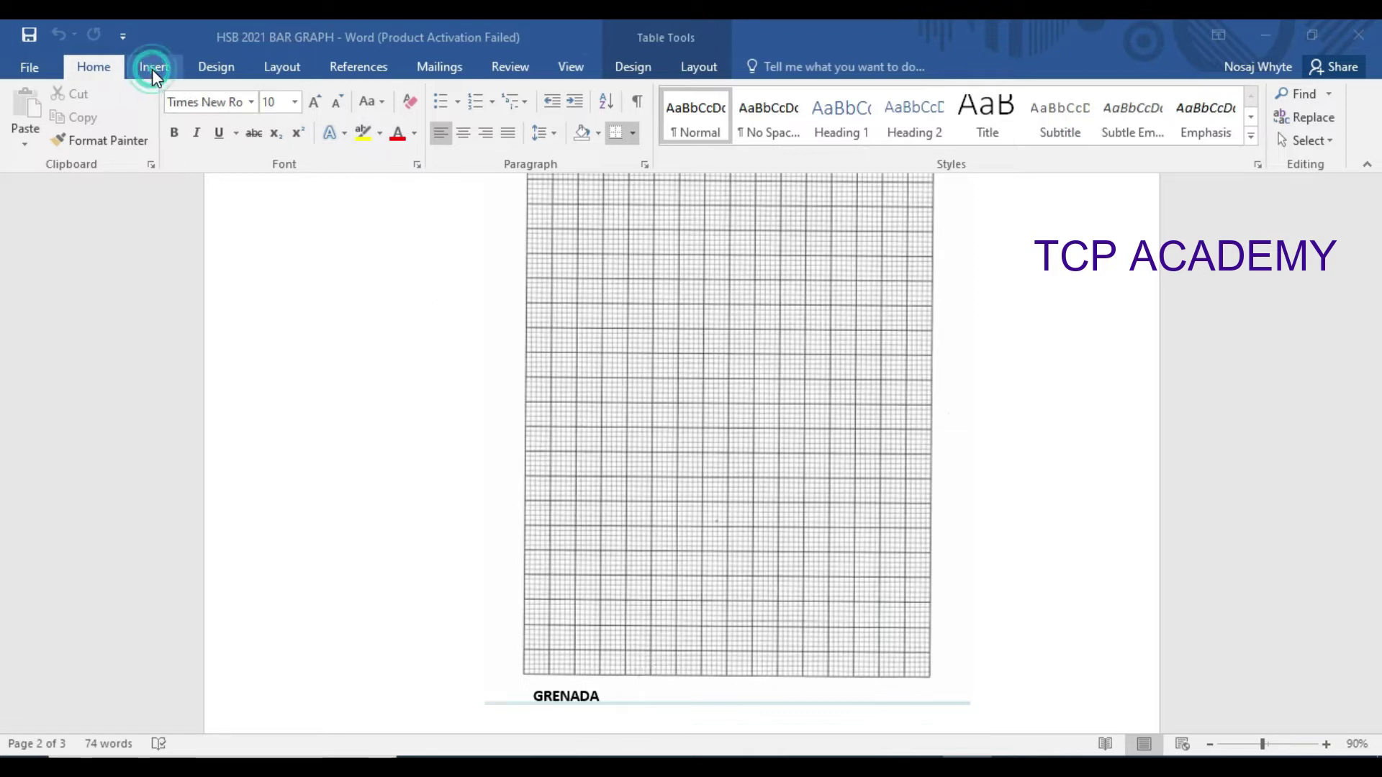
click(152, 69)
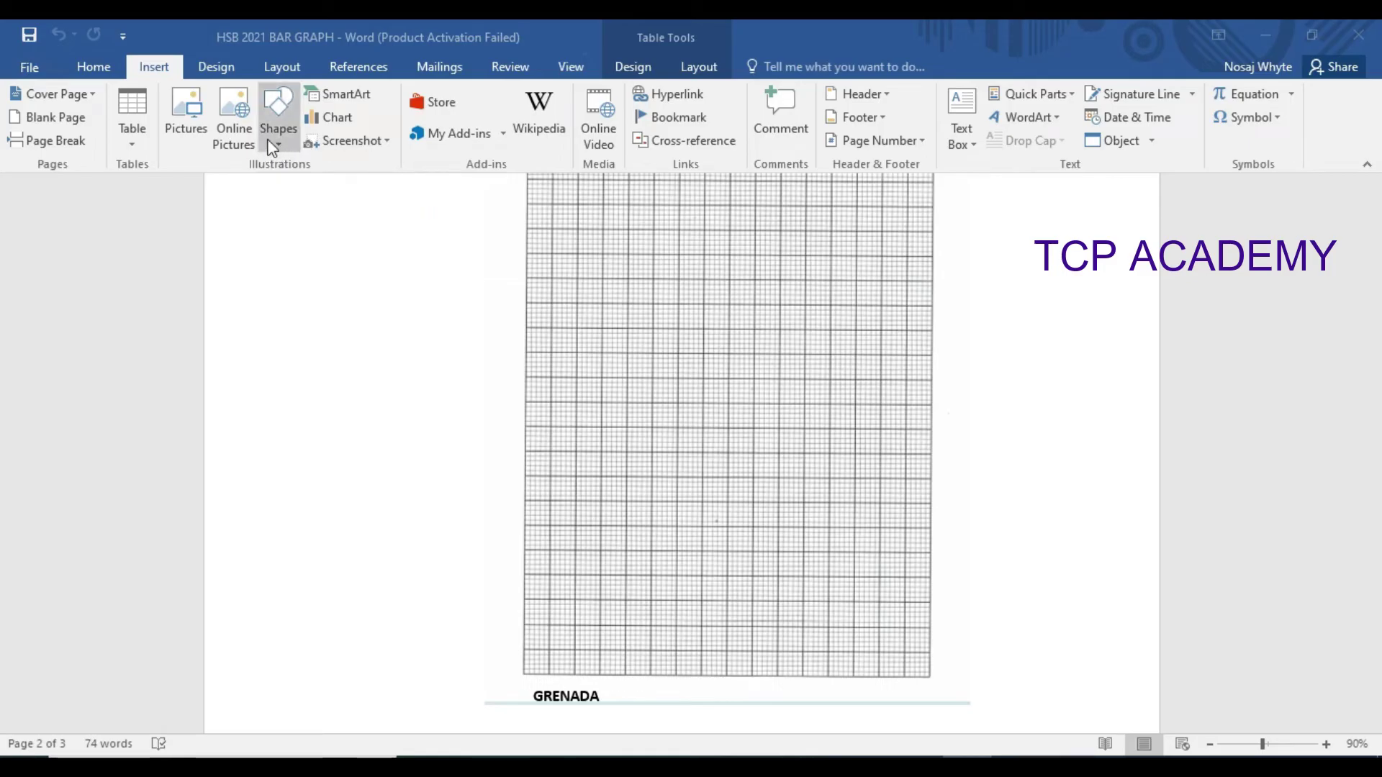
click(275, 109)
click(271, 263)
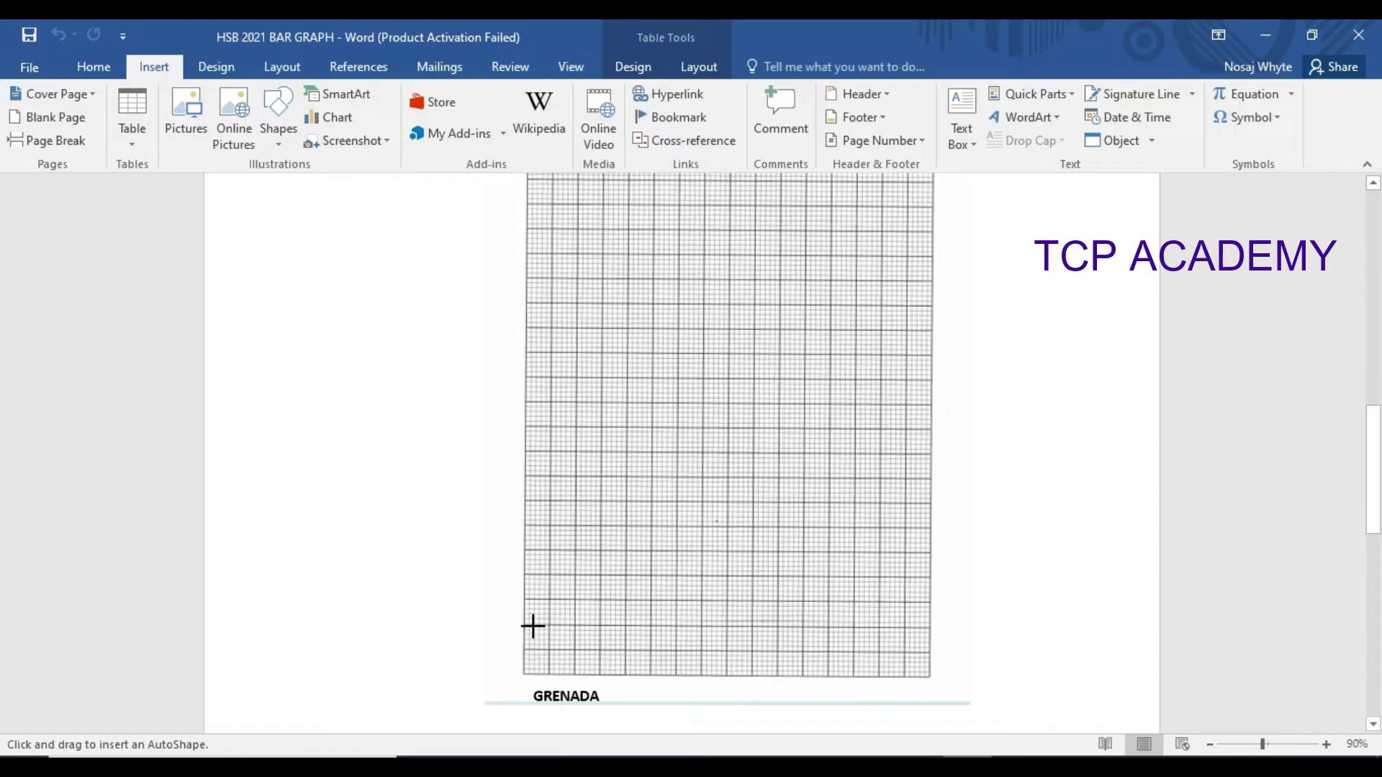
mouse_move(533, 626)
mouse_down()
mouse_move(548, 673)
mouse_move(522, 650)
mouse_move(539, 663)
mouse_move(579, 647)
mouse_move(553, 648)
mouse_move(575, 652)
mouse_move(563, 655)
mouse_move(575, 652)
mouse_move(573, 573)
mouse_up()
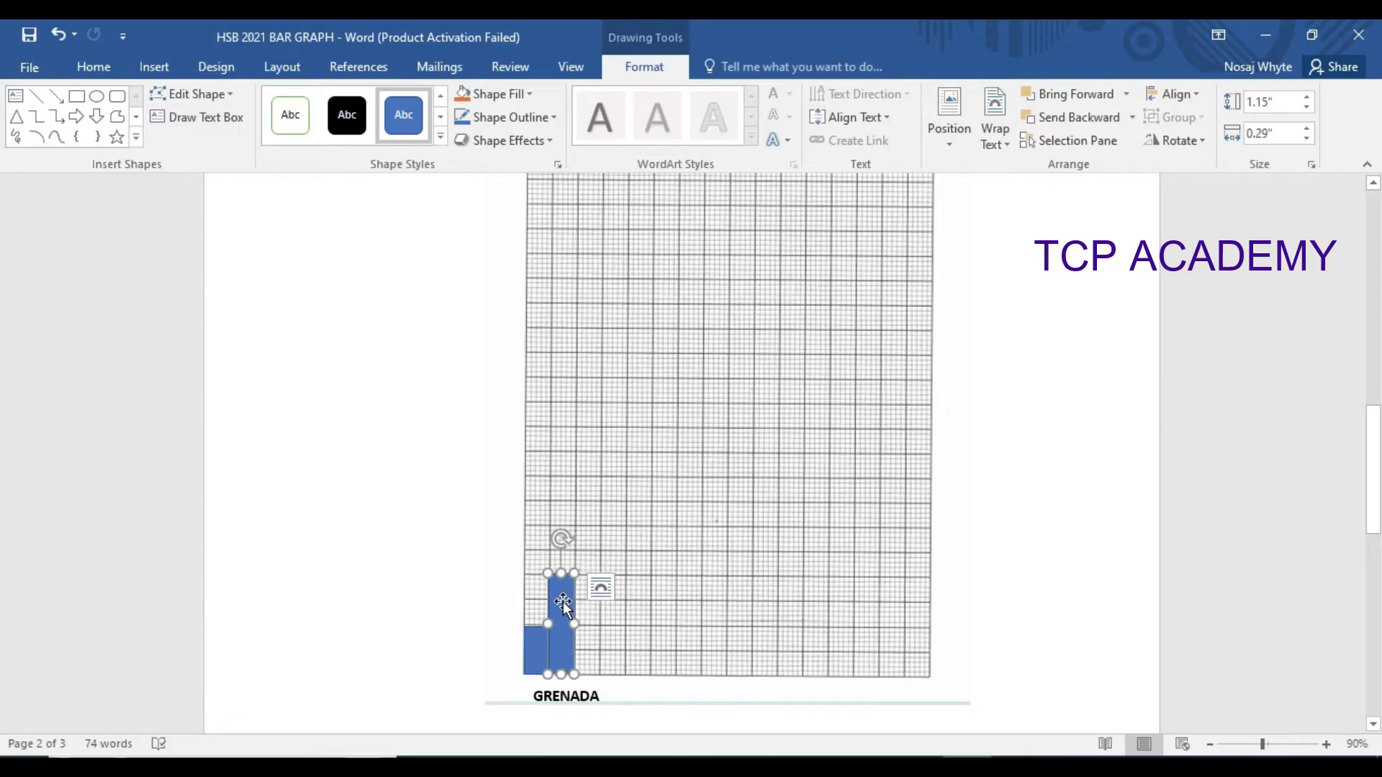
- Fill the taller bar above GRENADA with standard green
right_click(563, 603)
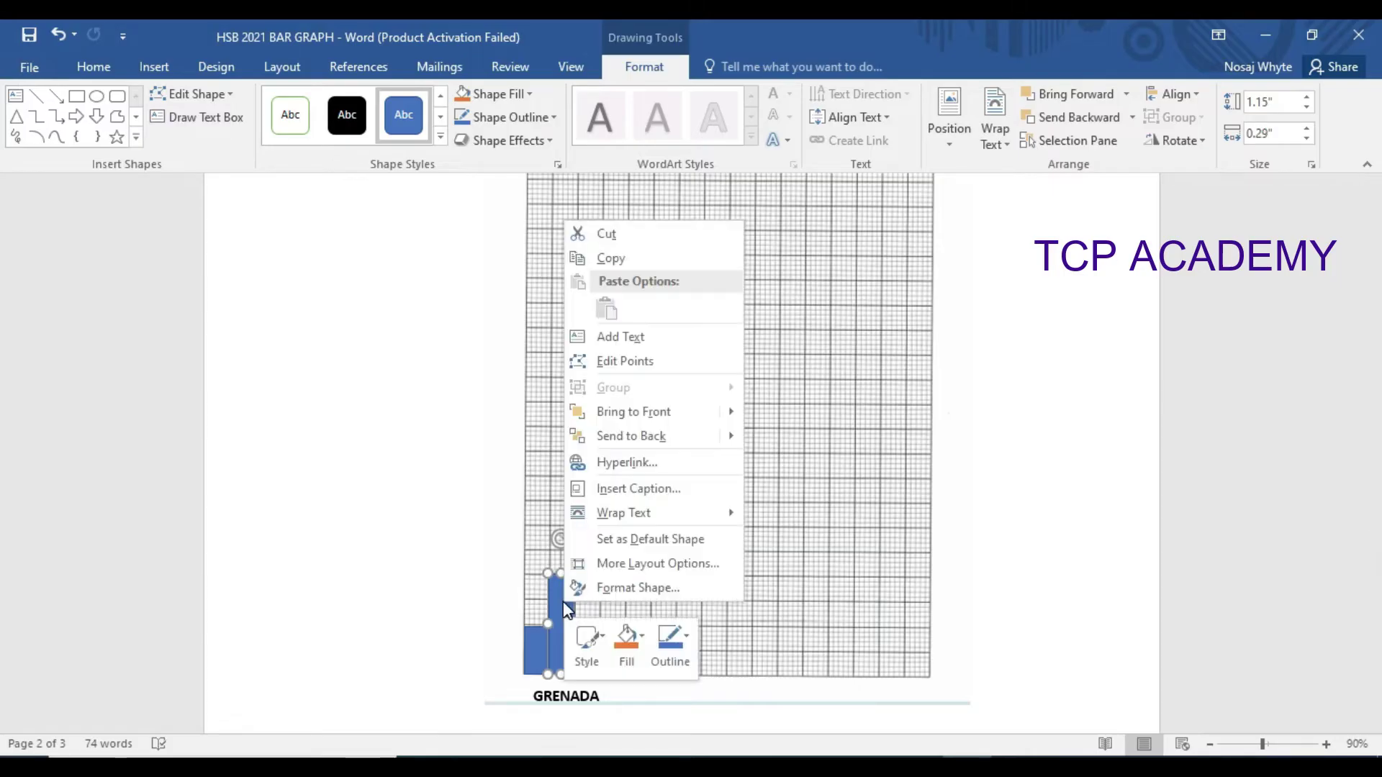
click(636, 653)
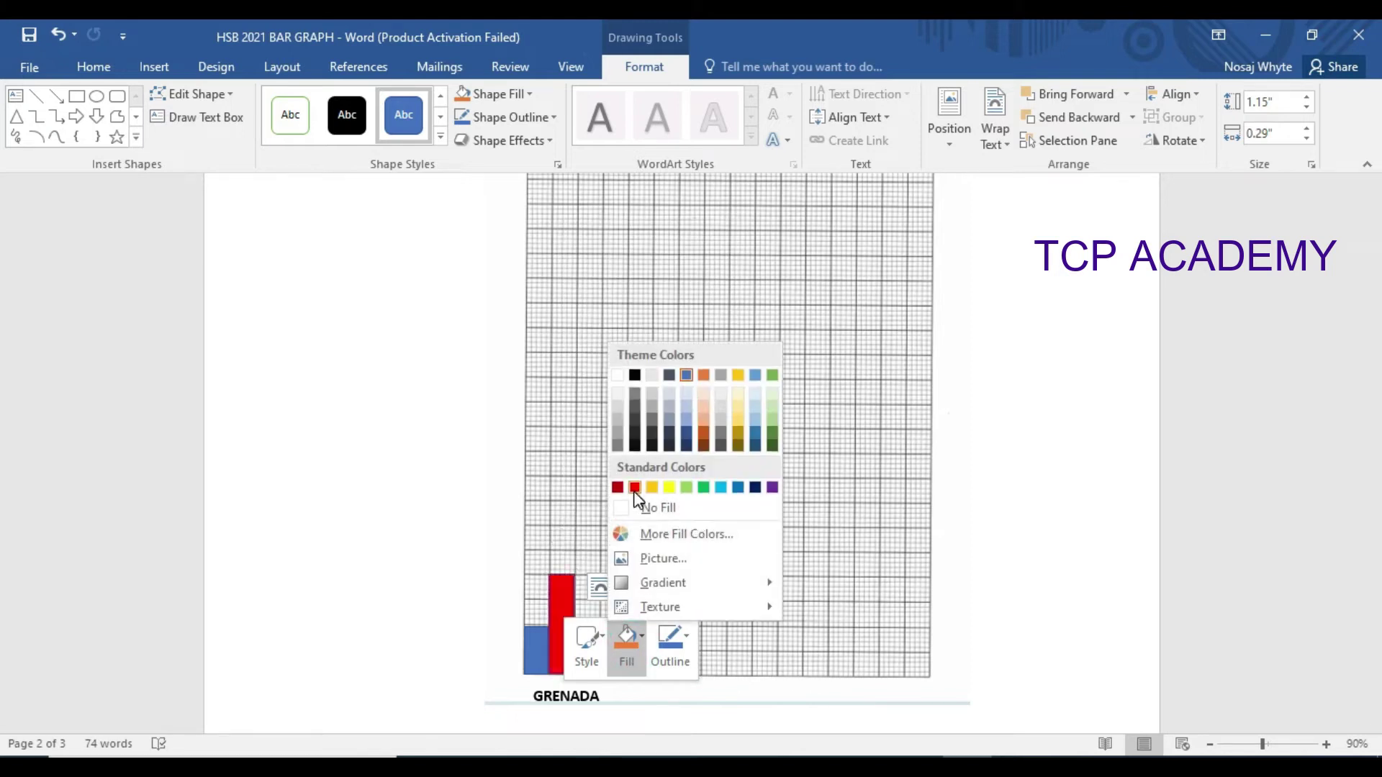
click(703, 489)
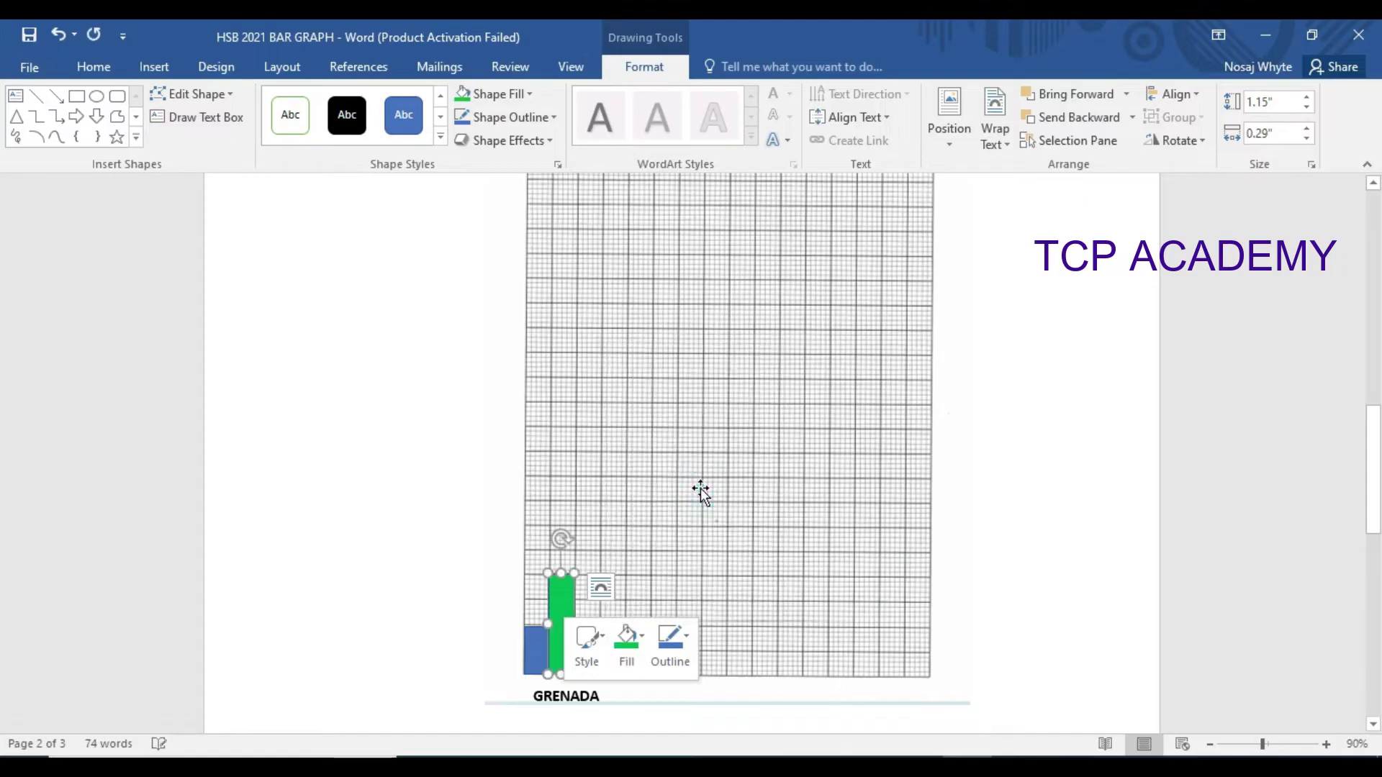
click(458, 576)
- Duplicate the blue and green bars together and place the copied pair on the baseline, one grid square after the originals
click(1376, 432)
drag(1376, 432, 1376, 477)
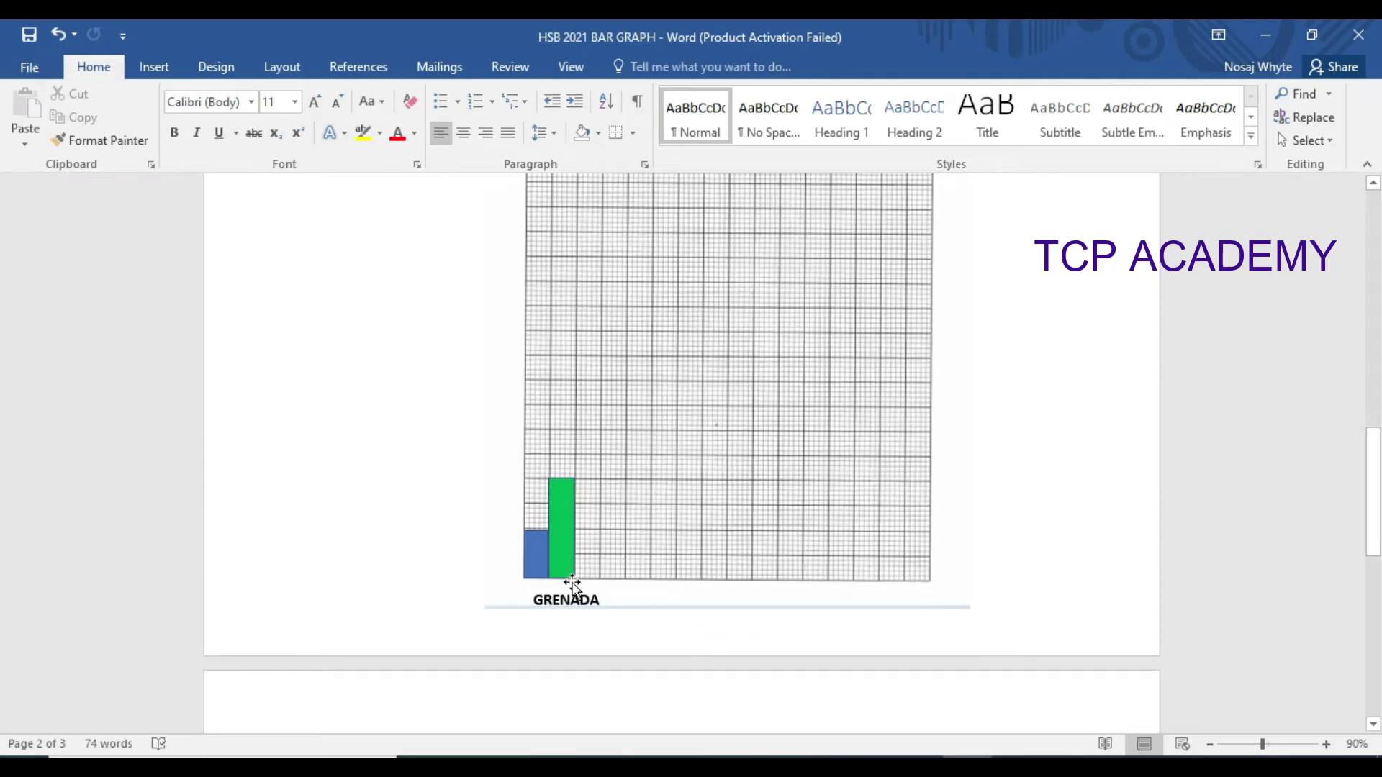
click(539, 563)
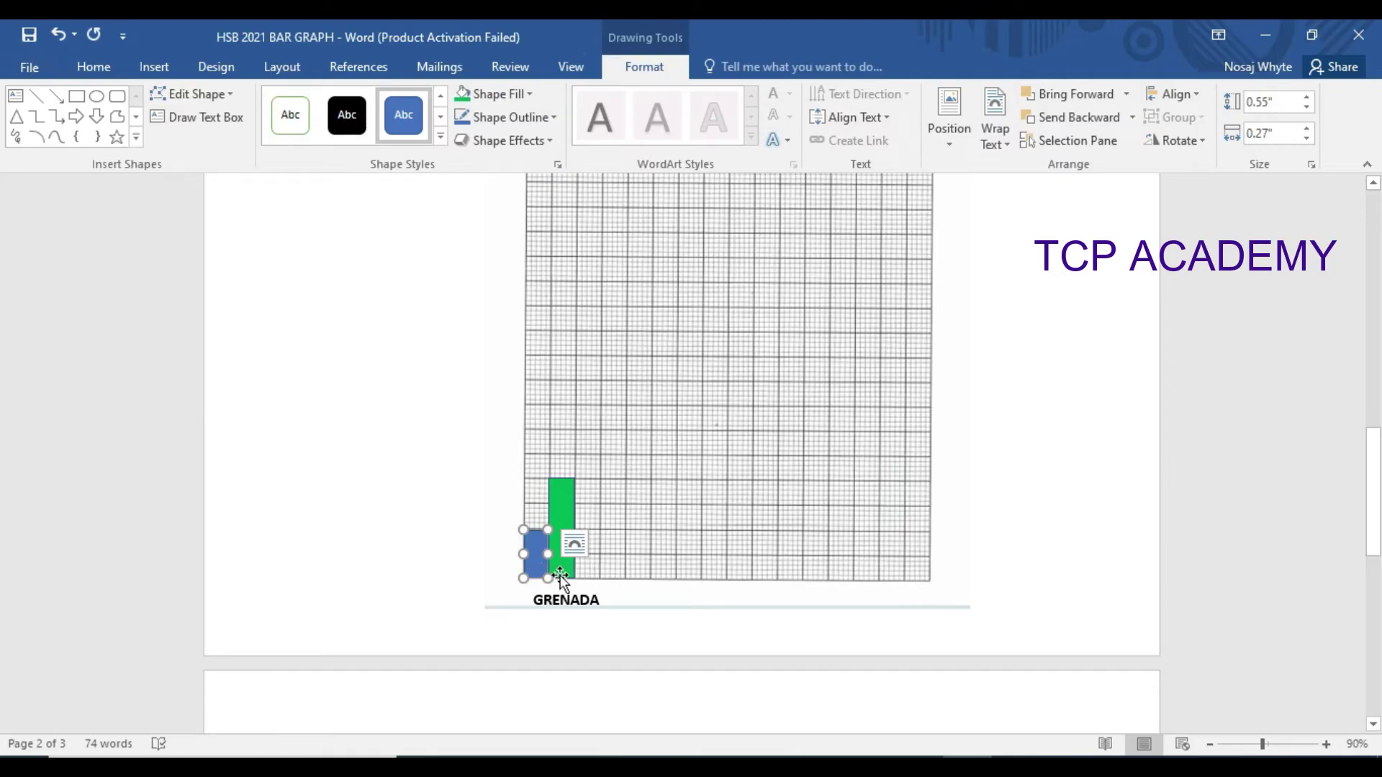
shift+click(561, 574)
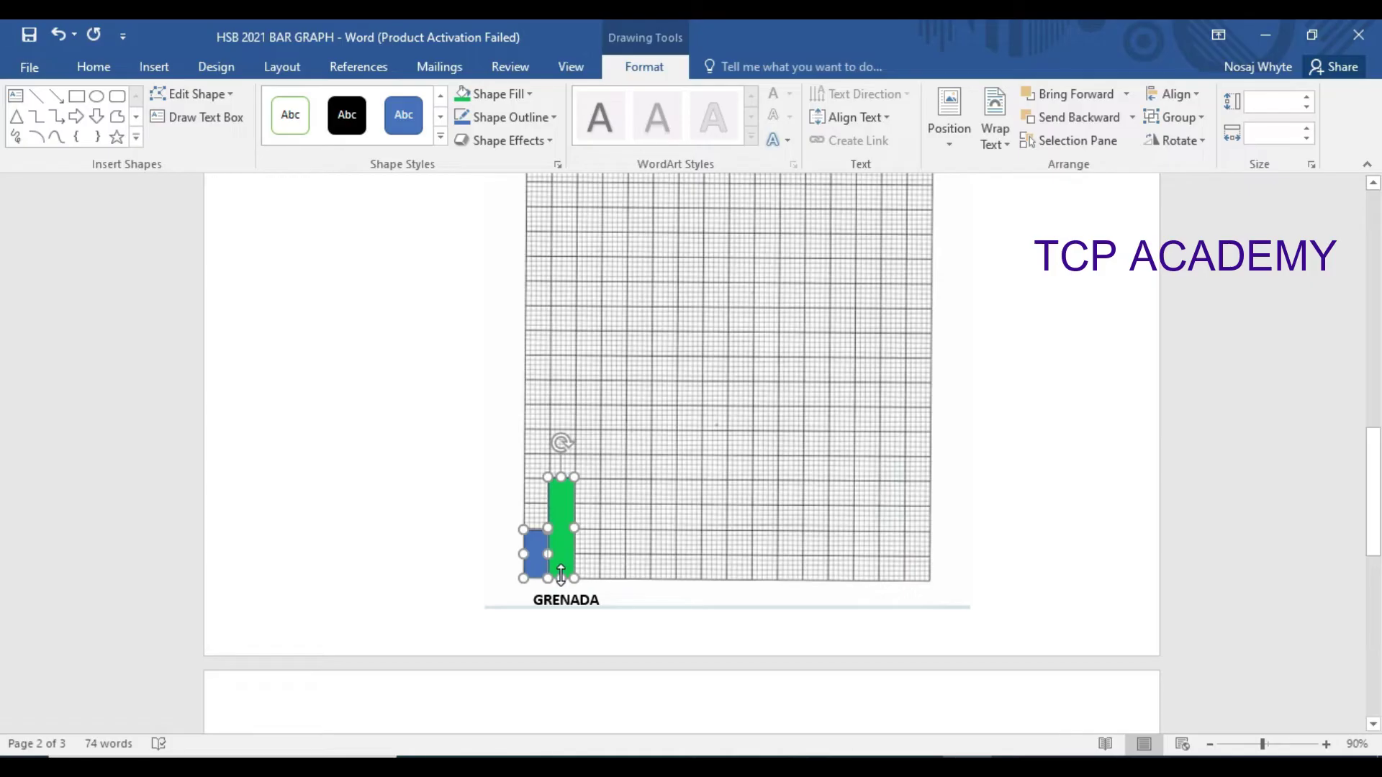
key(ctrl+d)
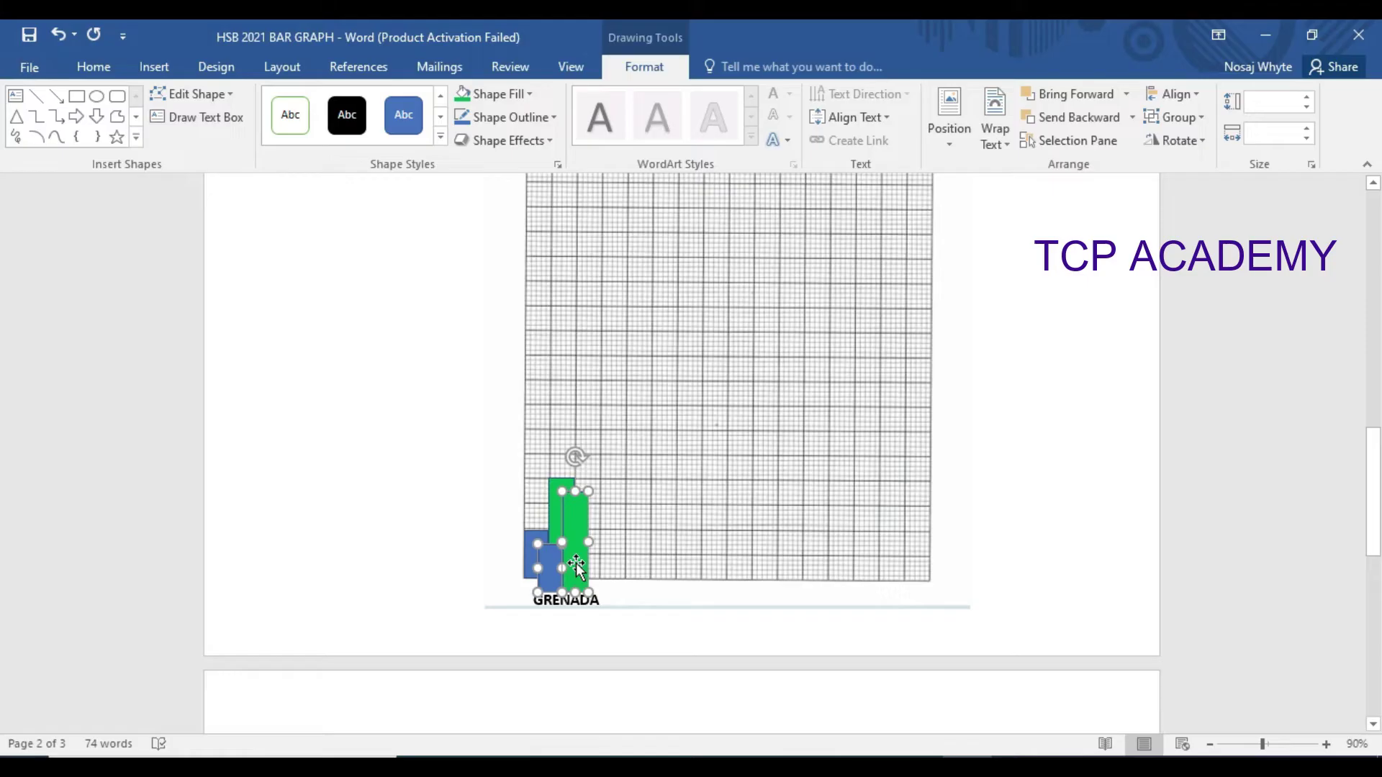
drag(576, 563, 640, 548)
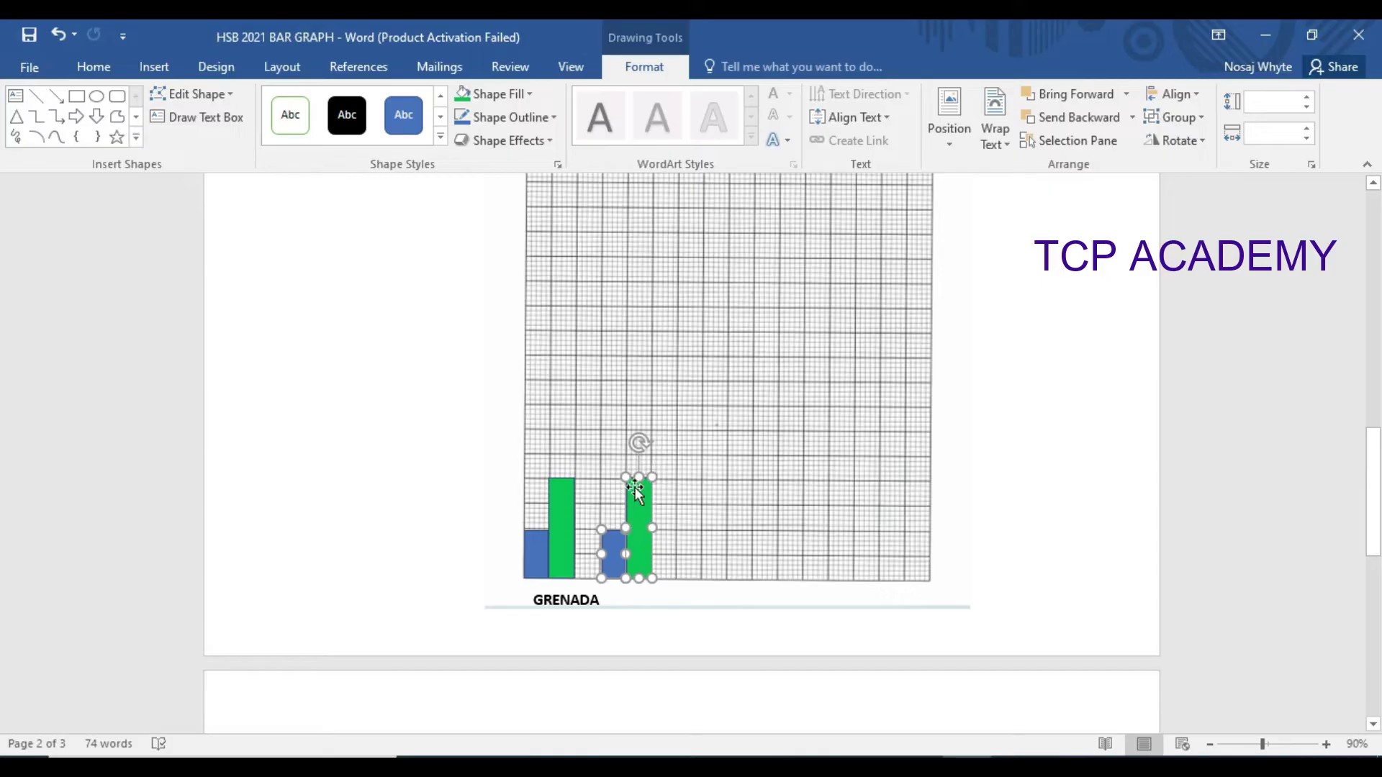
- Stretch the copied pair upward, making its blue bar about 0.78" tall, and widen that blue bar slightly to the grid line
drag(641, 477, 638, 433)
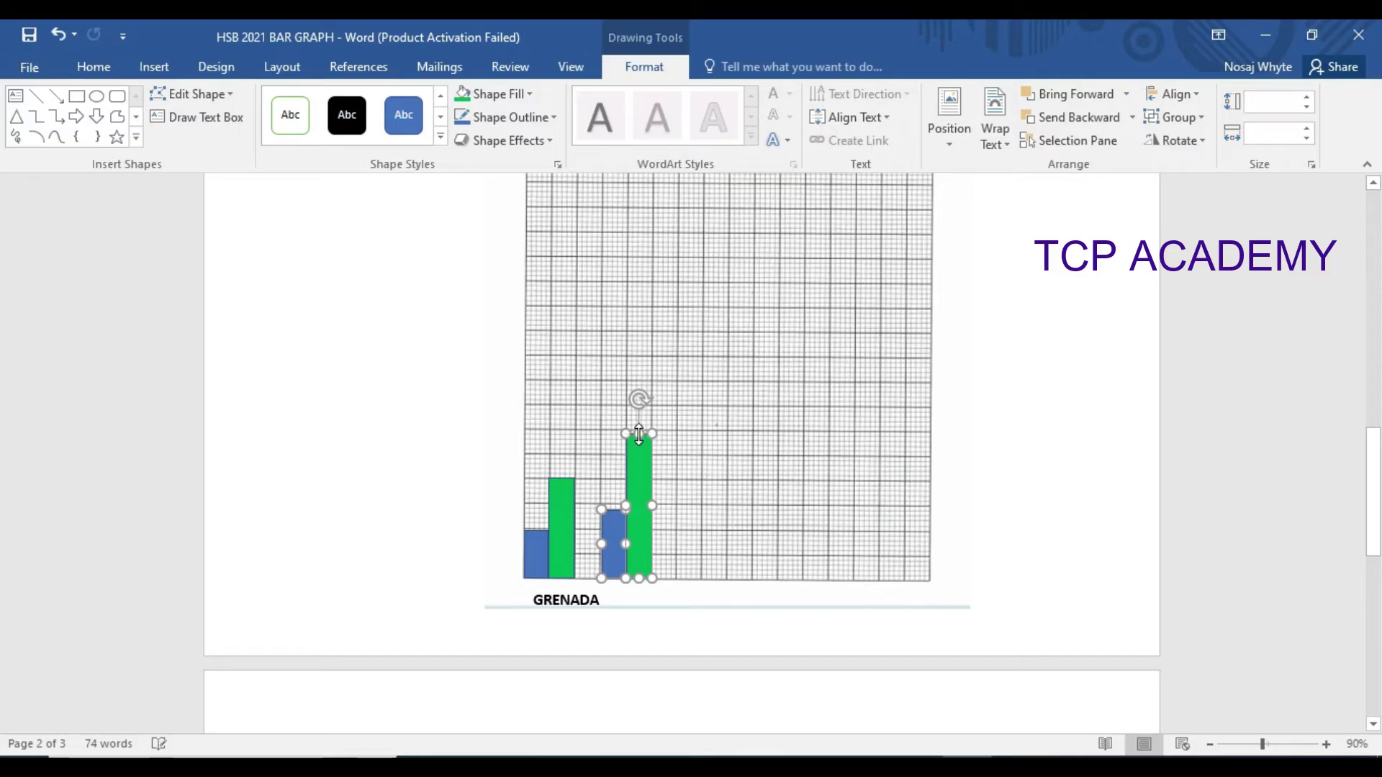
click(753, 513)
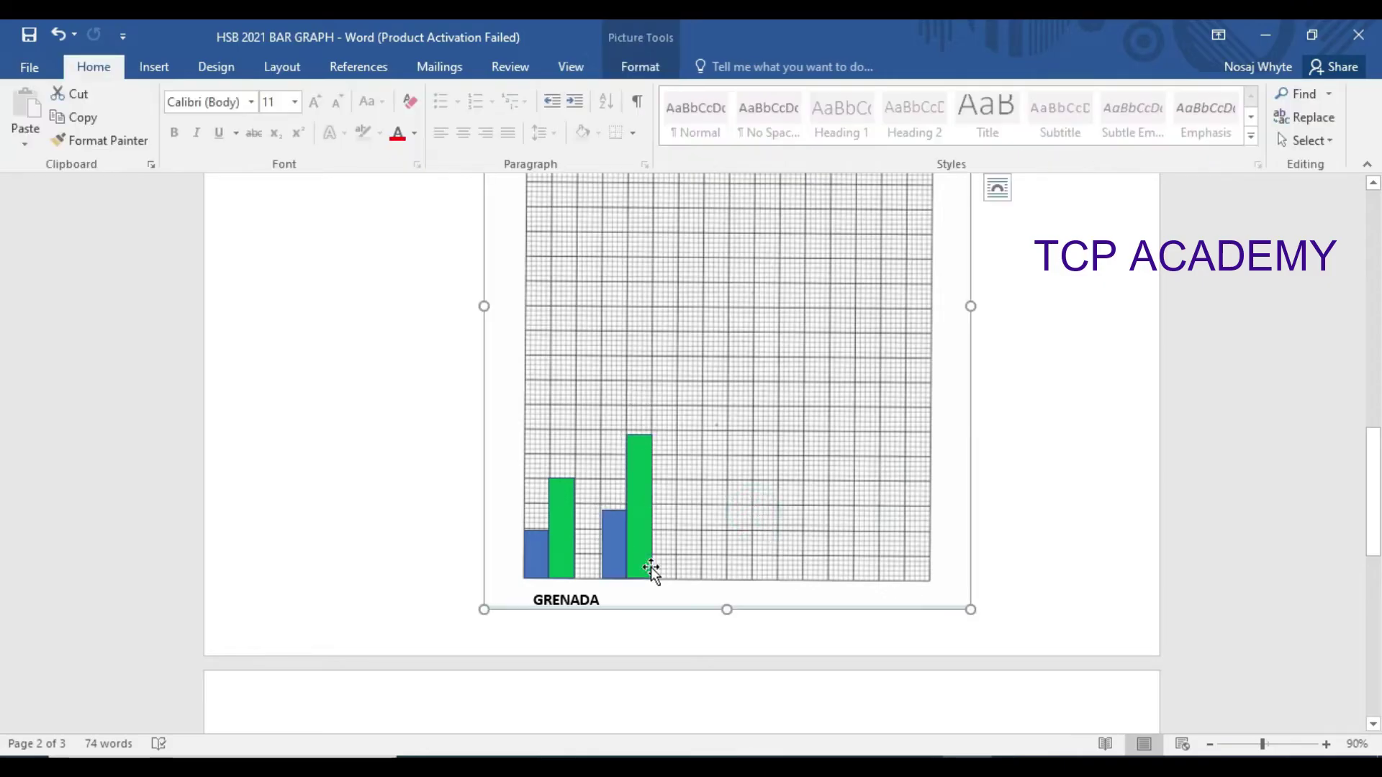
click(621, 561)
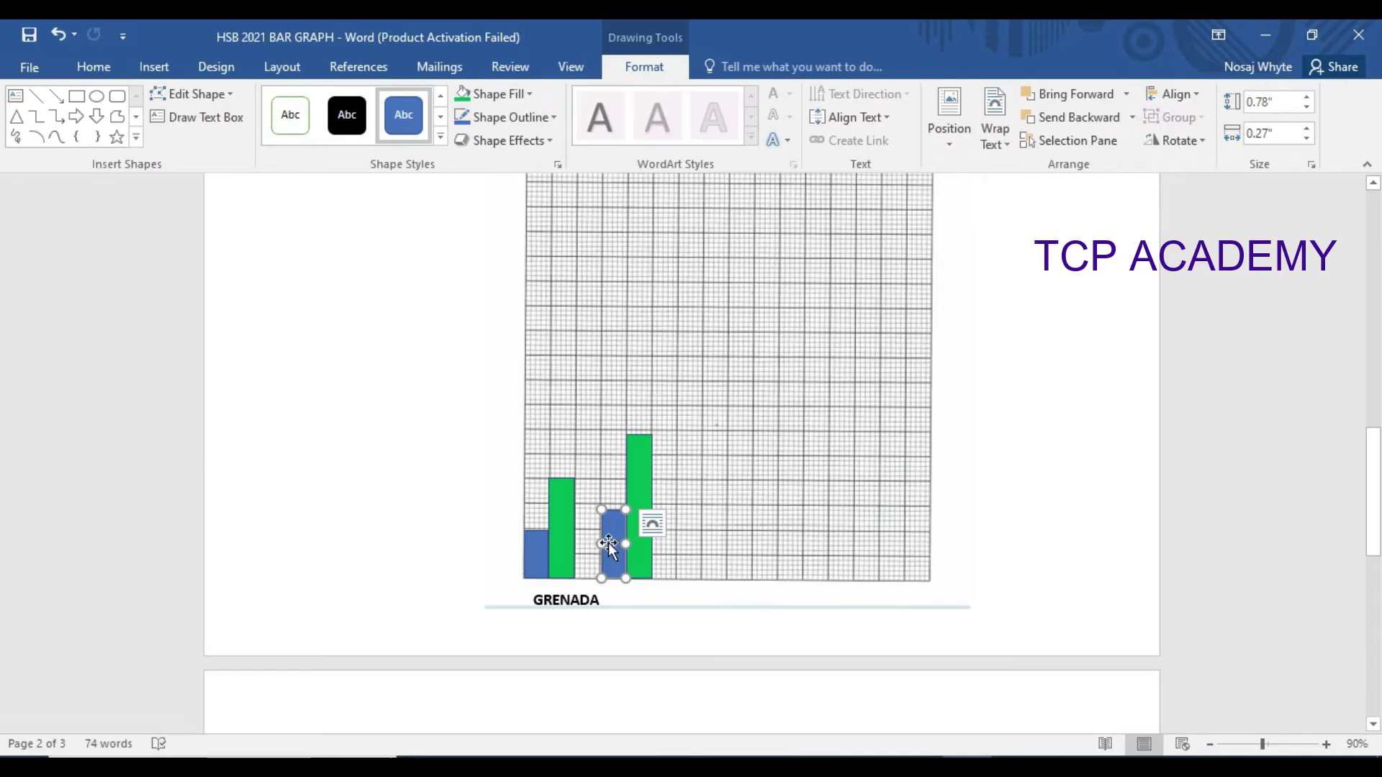
drag(608, 543, 608, 543)
drag(609, 542, 600, 542)
click(1001, 509)
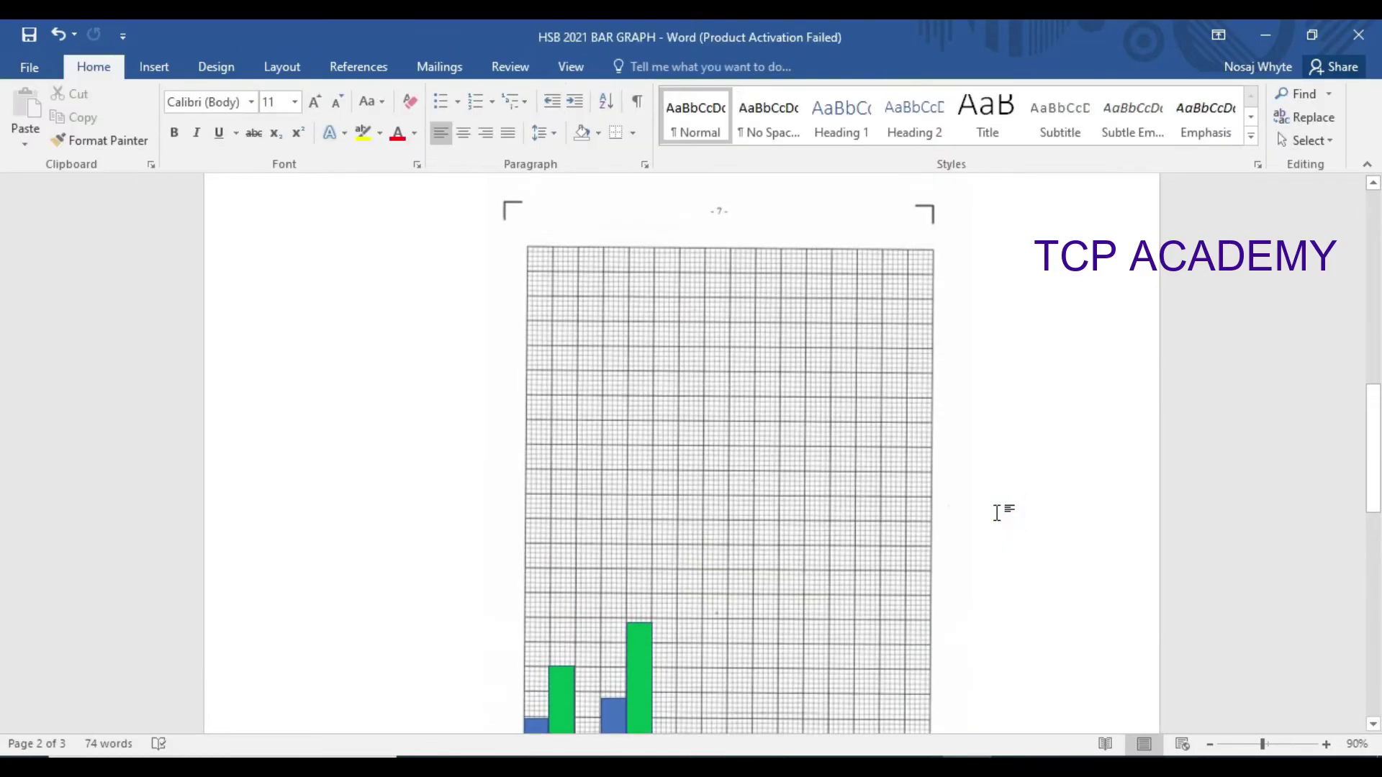
- Draw a blue rectangle bar about 3.3" tall and 0.47" wide in the first GRENADA grid column of the page 3 graph
drag(1375, 447, 1377, 511)
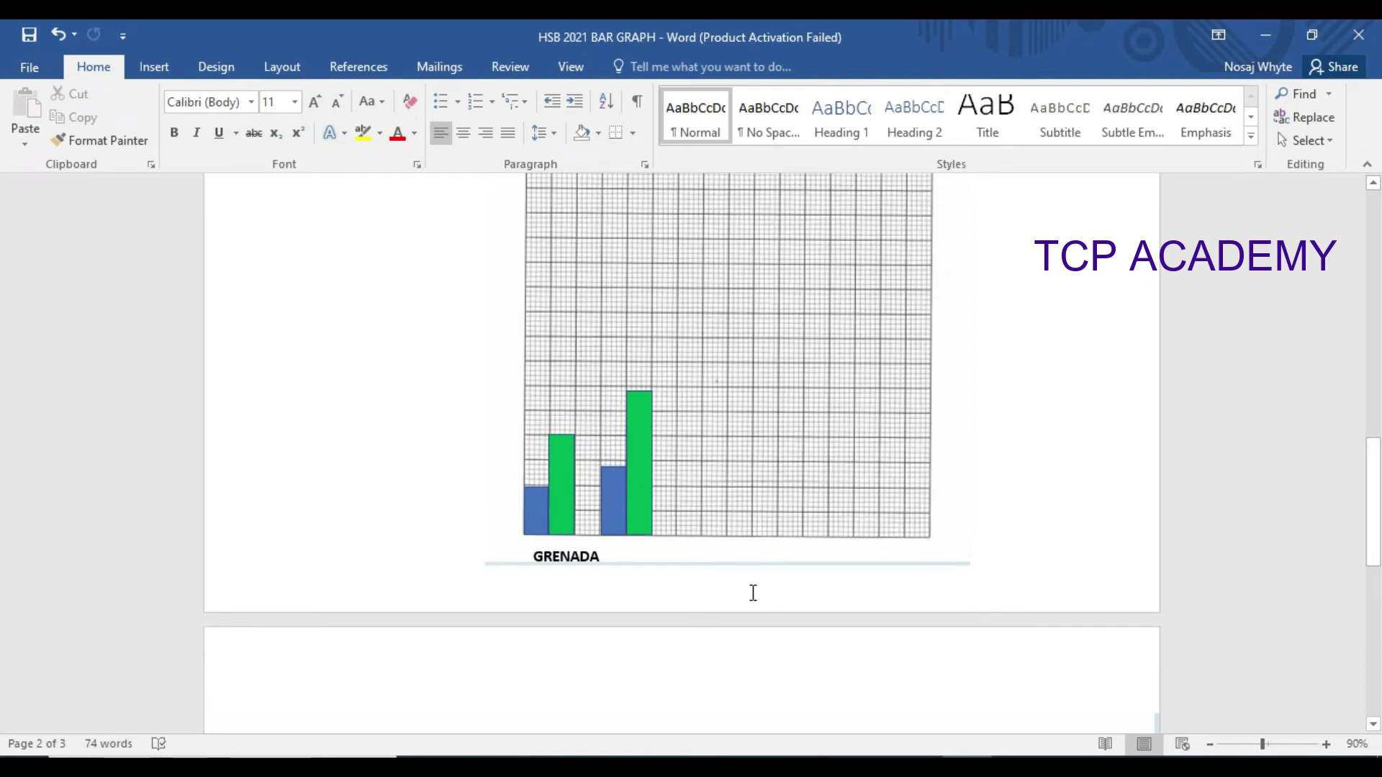
drag(1377, 475, 1377, 635)
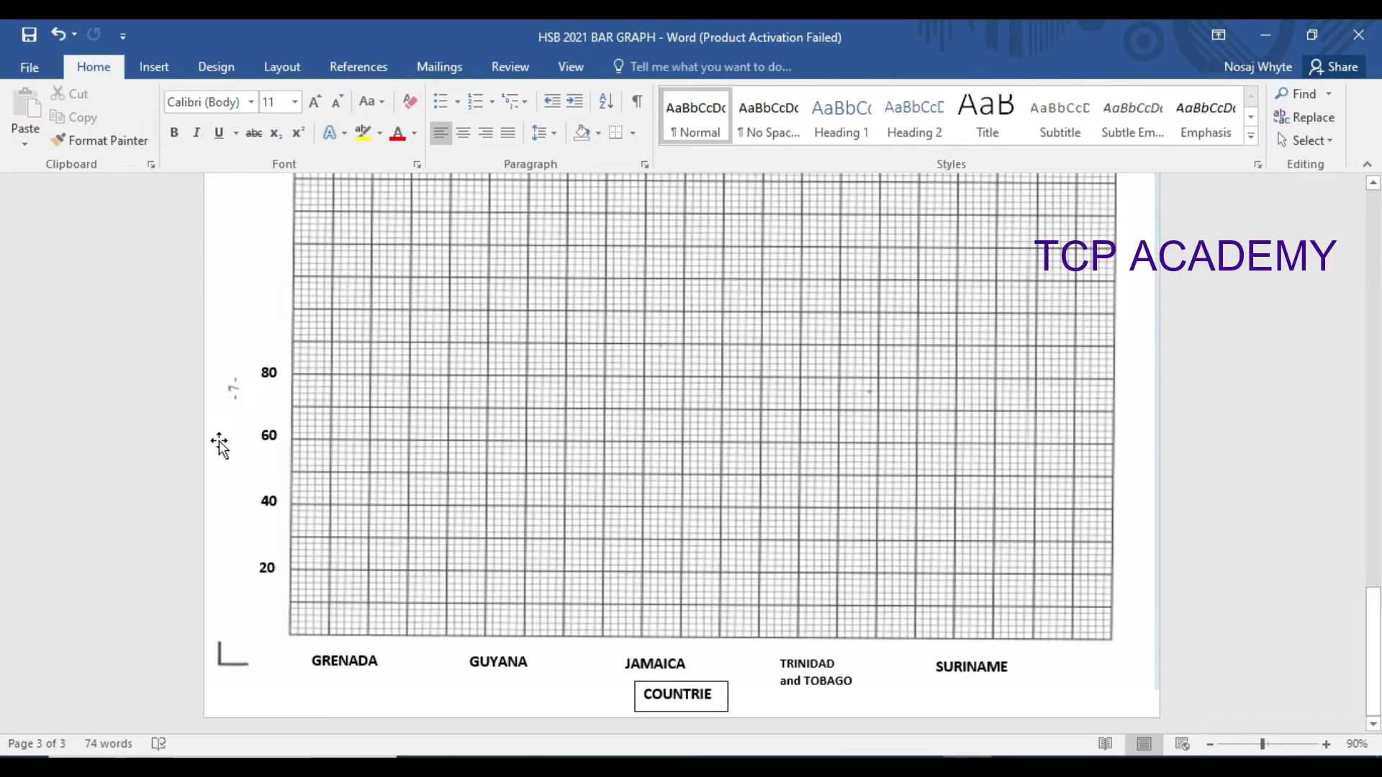
click(153, 66)
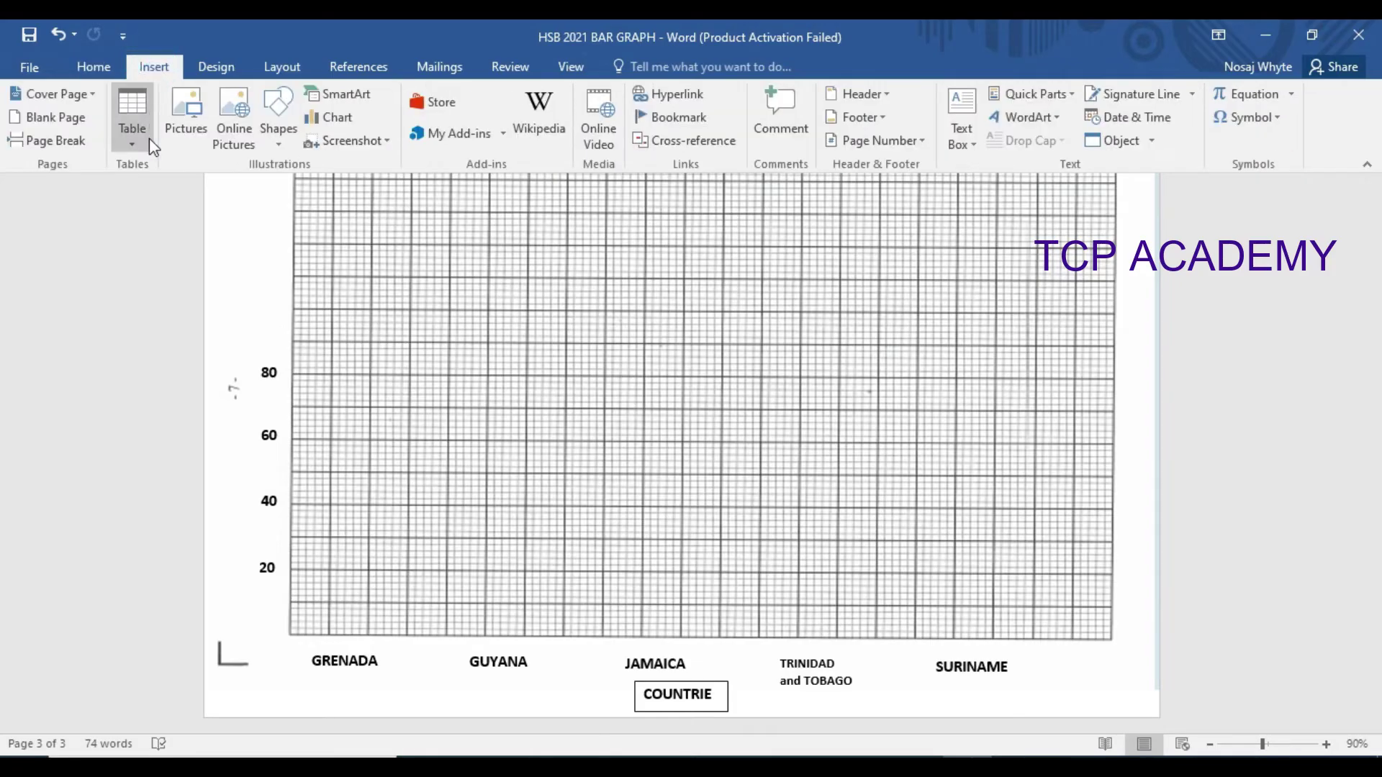
click(277, 143)
click(331, 187)
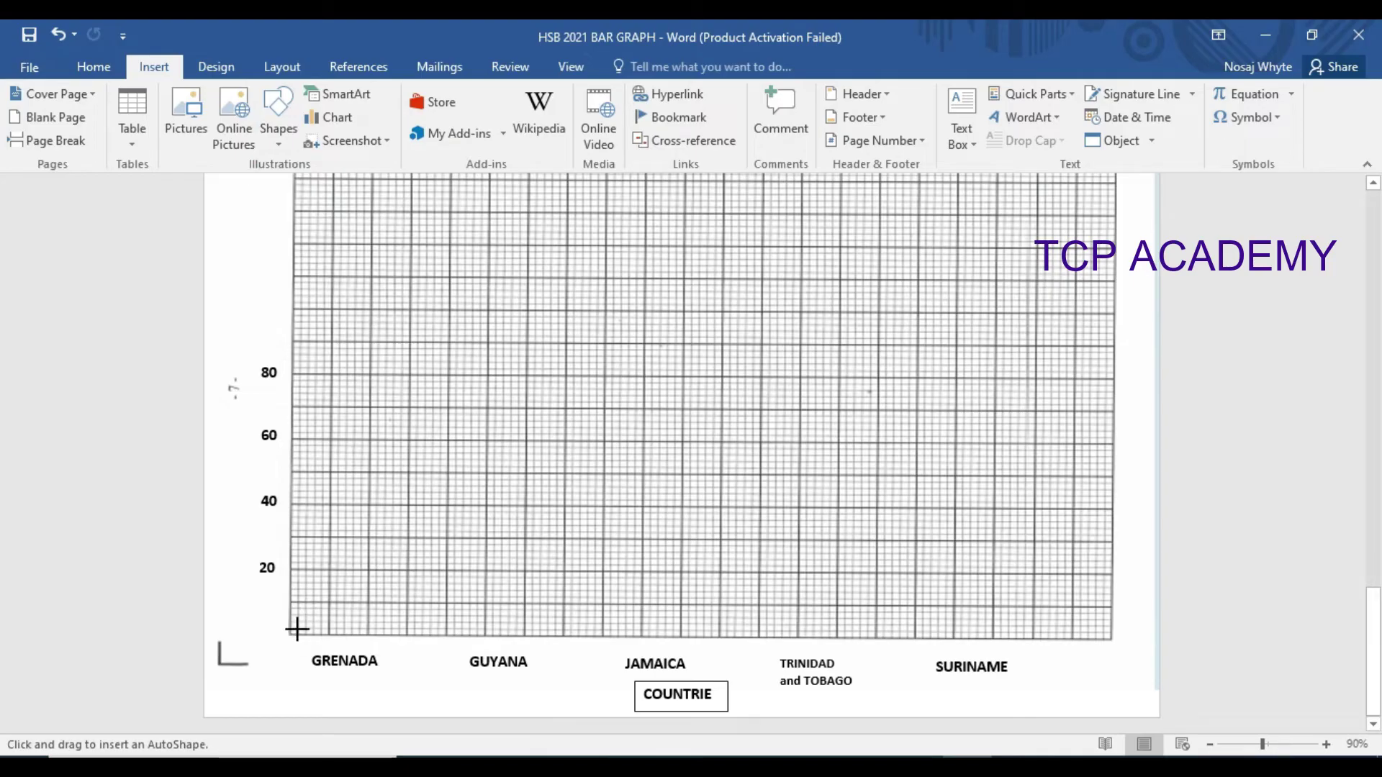
mouse_move(295, 630)
mouse_down()
mouse_move(291, 432)
mouse_move(345, 407)
mouse_move(343, 391)
mouse_move(319, 395)
mouse_move(312, 350)
mouse_up()
drag(325, 488, 332, 488)
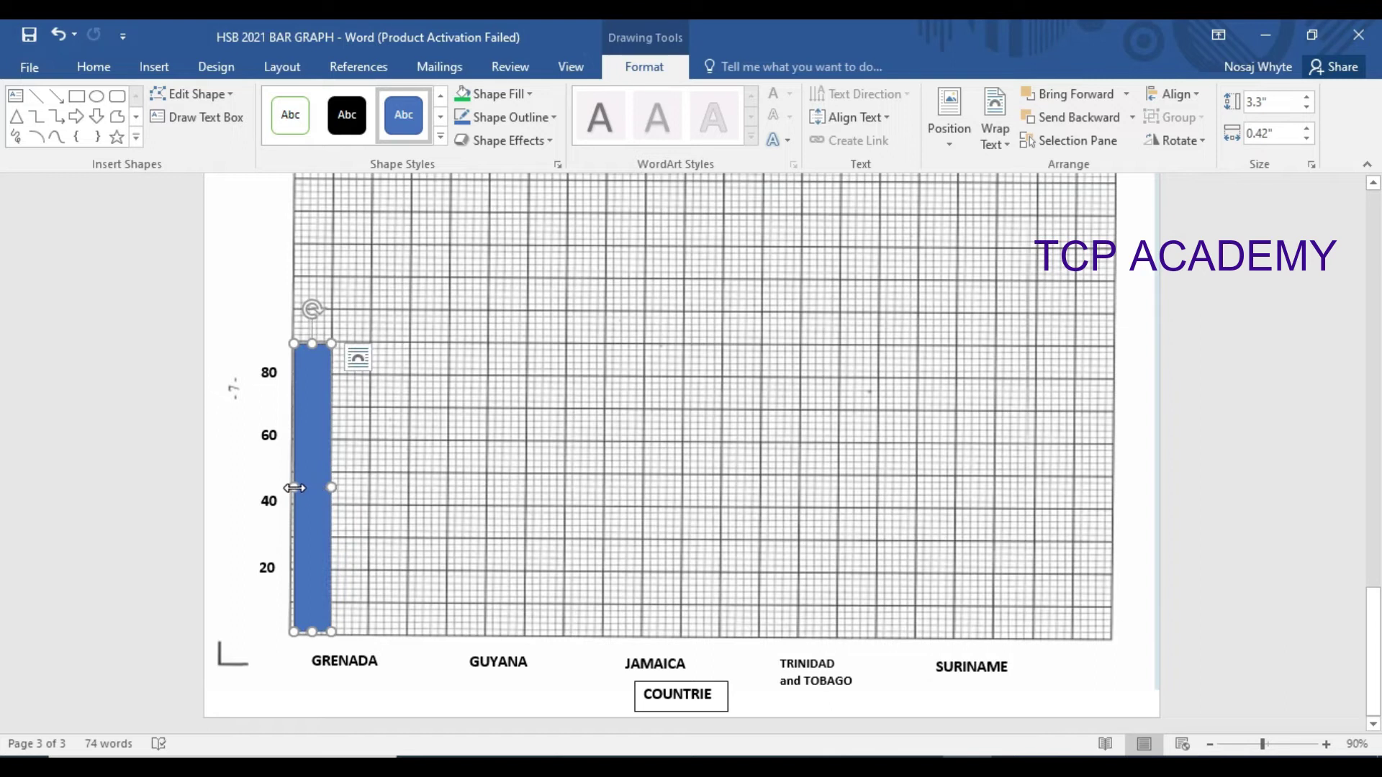
drag(294, 488, 289, 488)
- Duplicate the GRENADA bar on page 3, shorten the copy to about 1.89" and place it directly beside the original
click(318, 459)
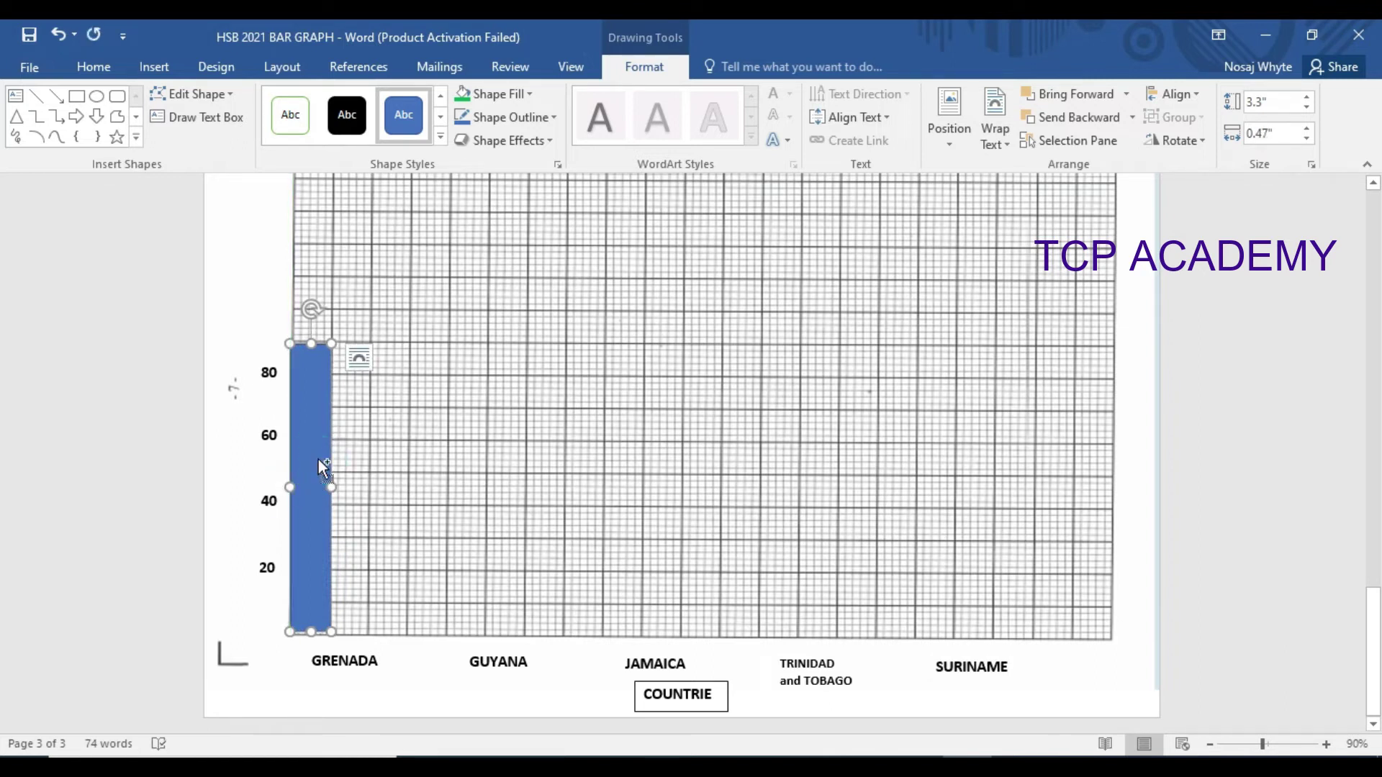
key(ctrl+c)
key(ctrl+v)
scroll(318, 459, up, 2)
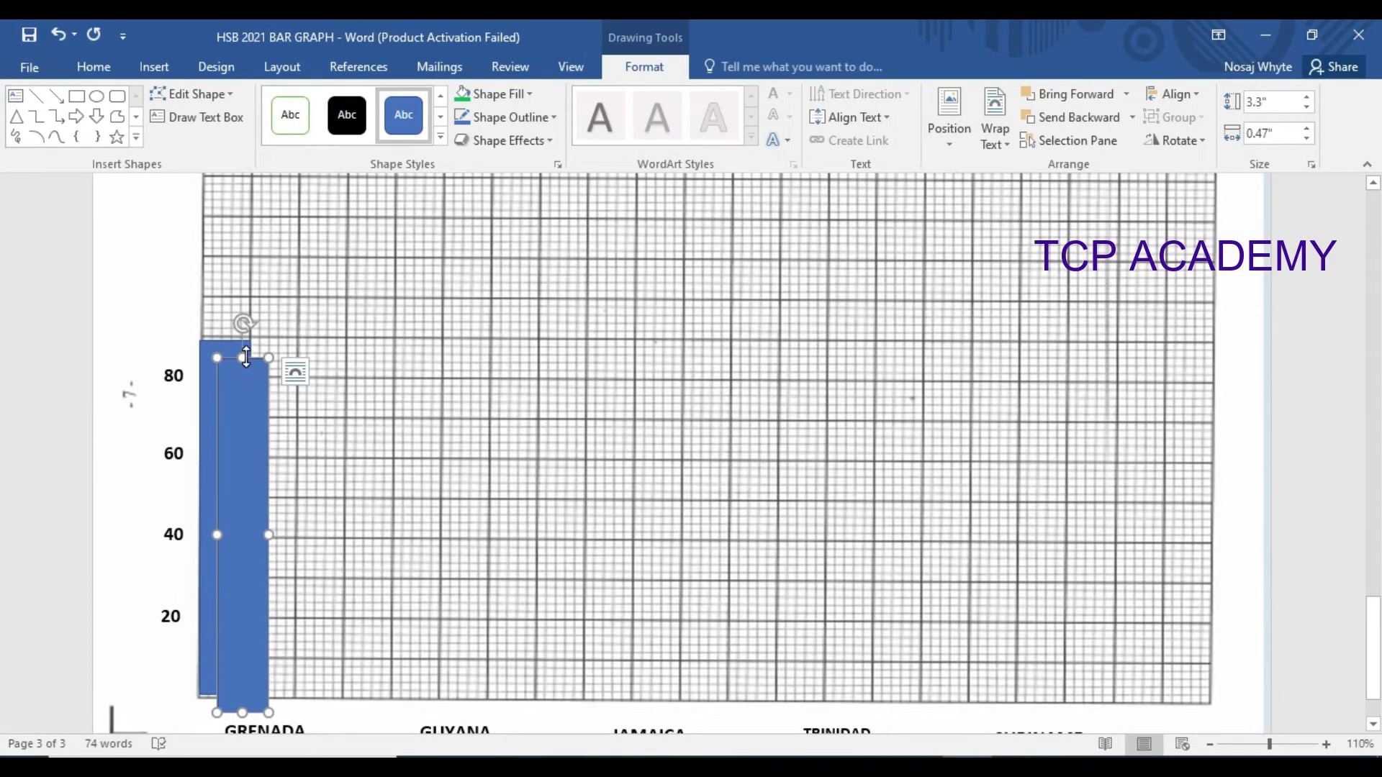
drag(245, 357, 233, 511)
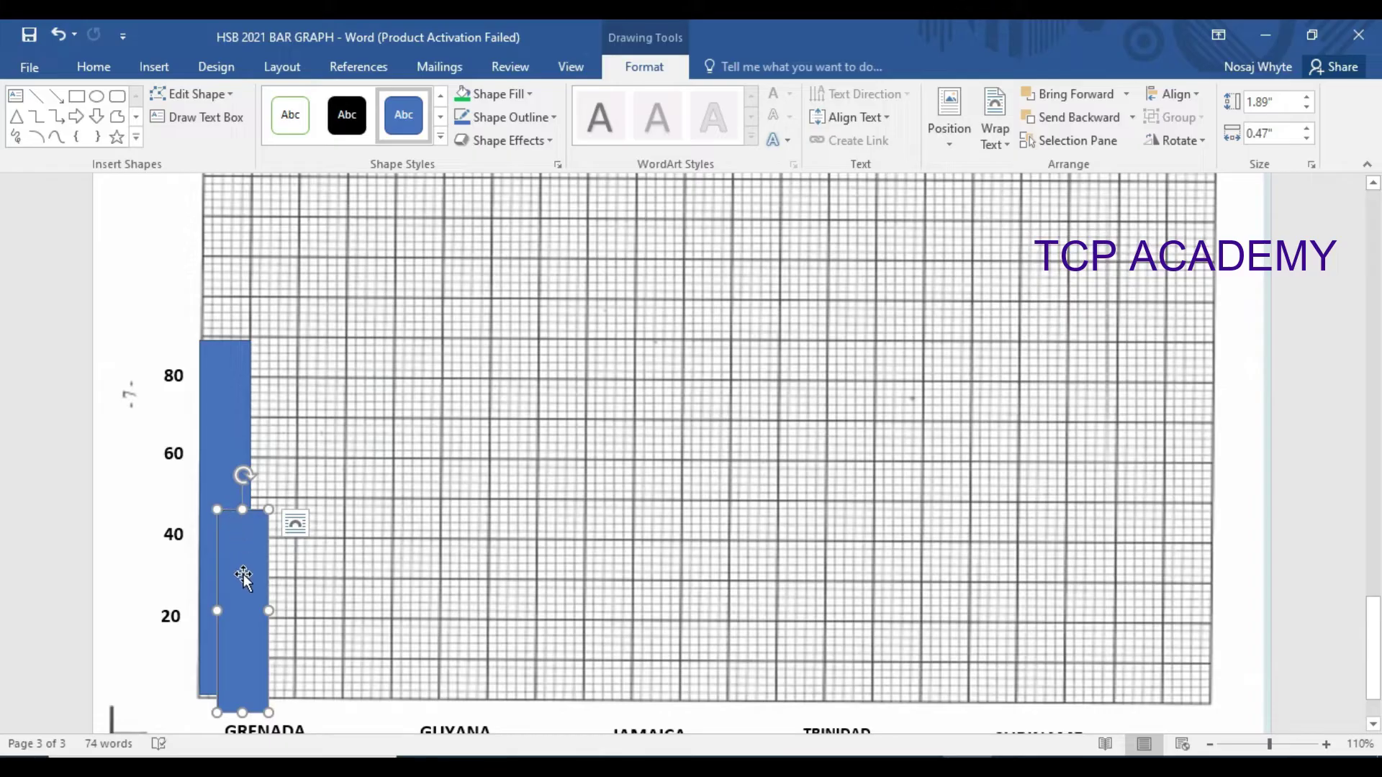
drag(244, 576, 275, 565)
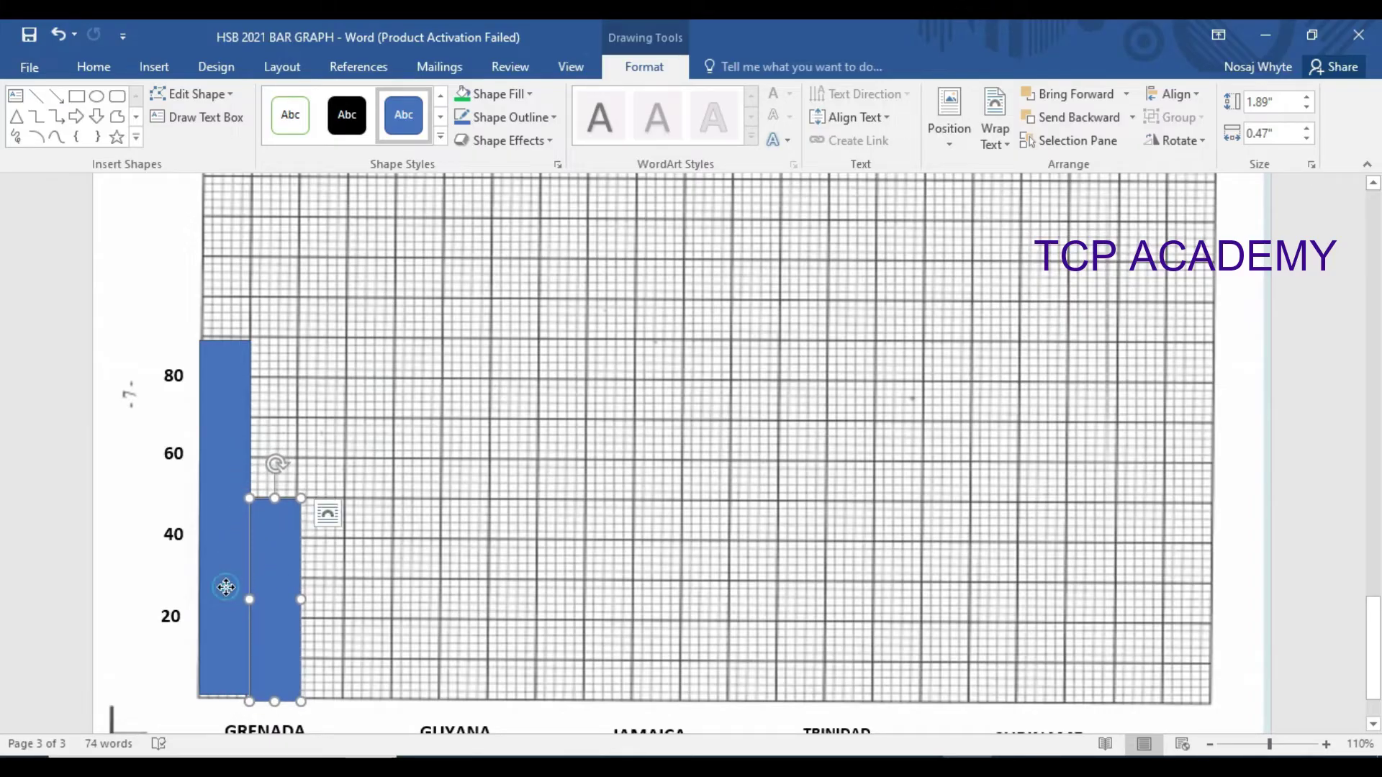
- Nudge the tall GRENADA bar down and shift the shorter one slightly so both sit on the graph's baseline
click(226, 587)
key(Down)
key(Down)
key(Down)
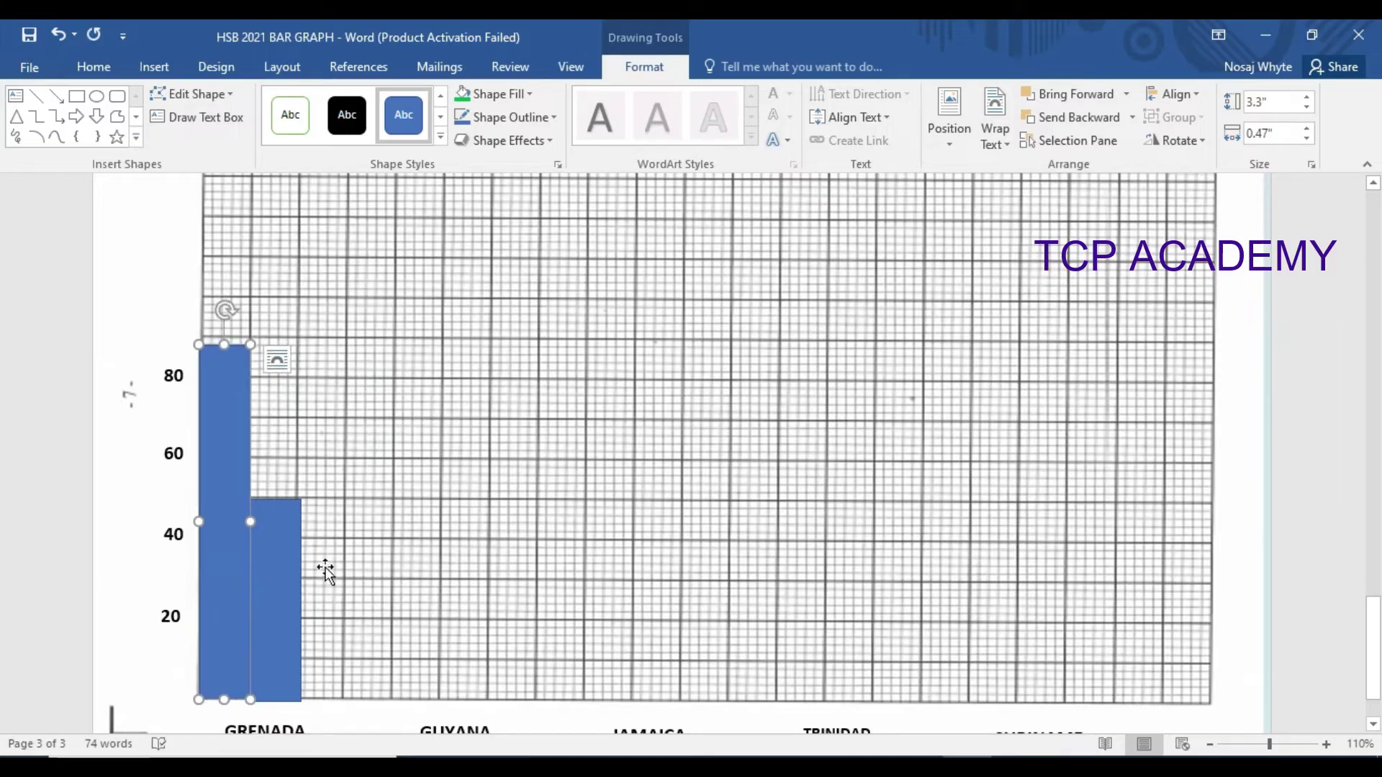
drag(277, 596, 279, 592)
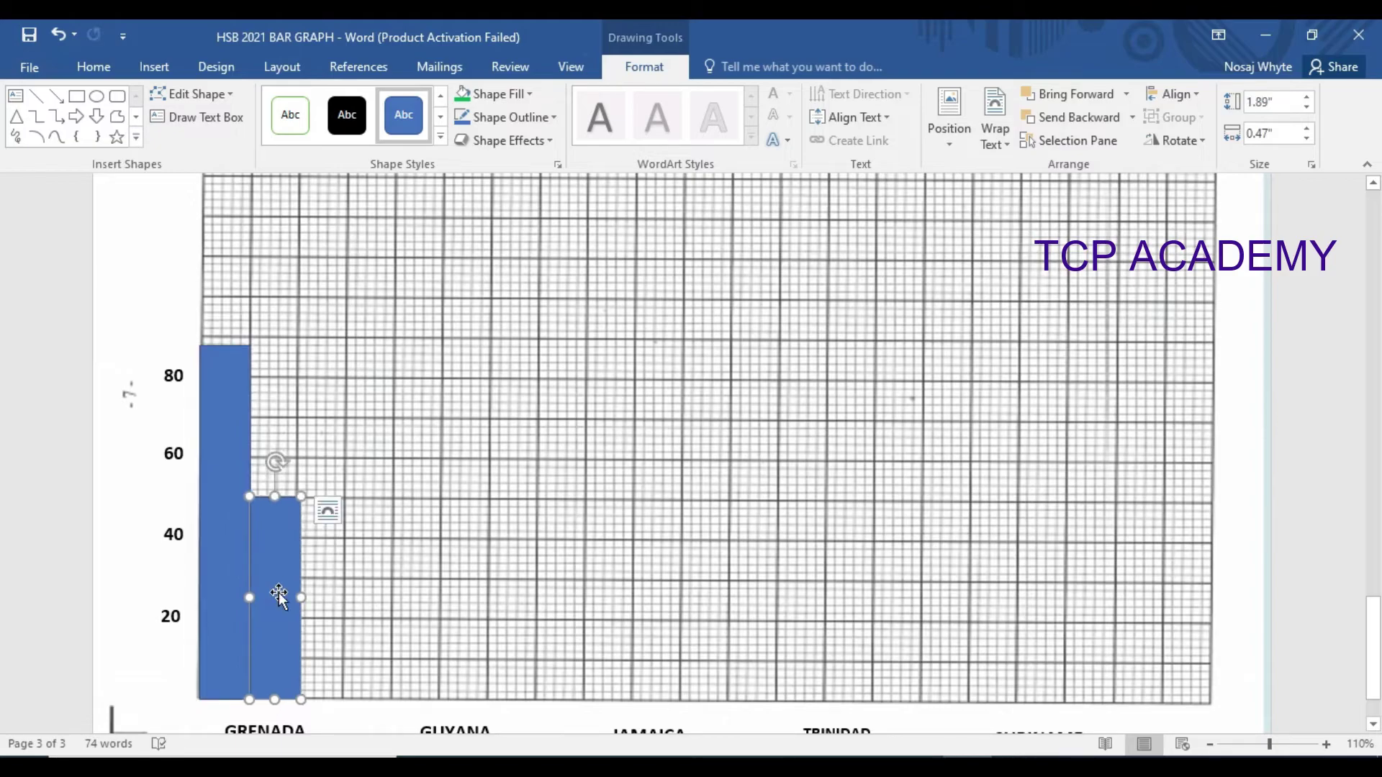
- Fill the shorter GRENADA bar with standard green and move it about one grid square away from the blue bar
right_click(279, 594)
click(347, 643)
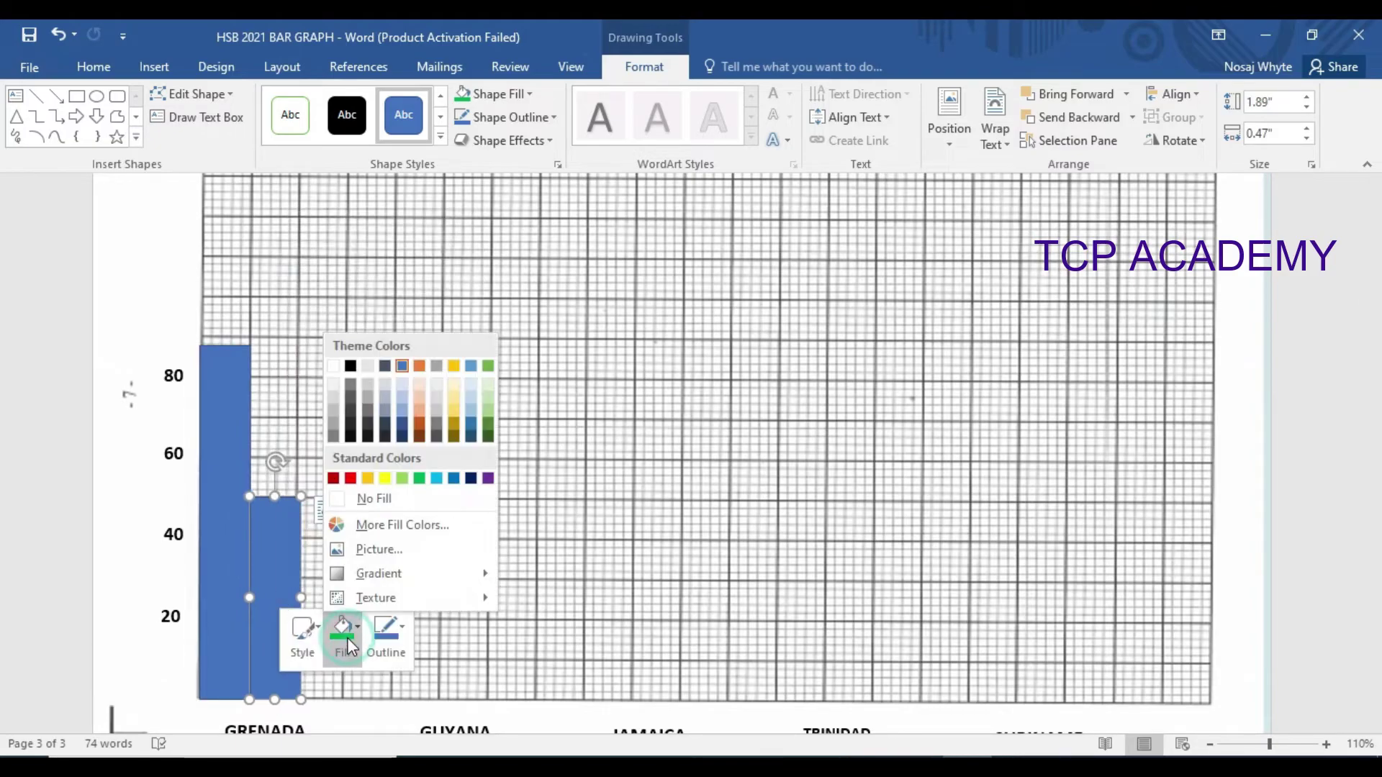
click(421, 479)
click(534, 531)
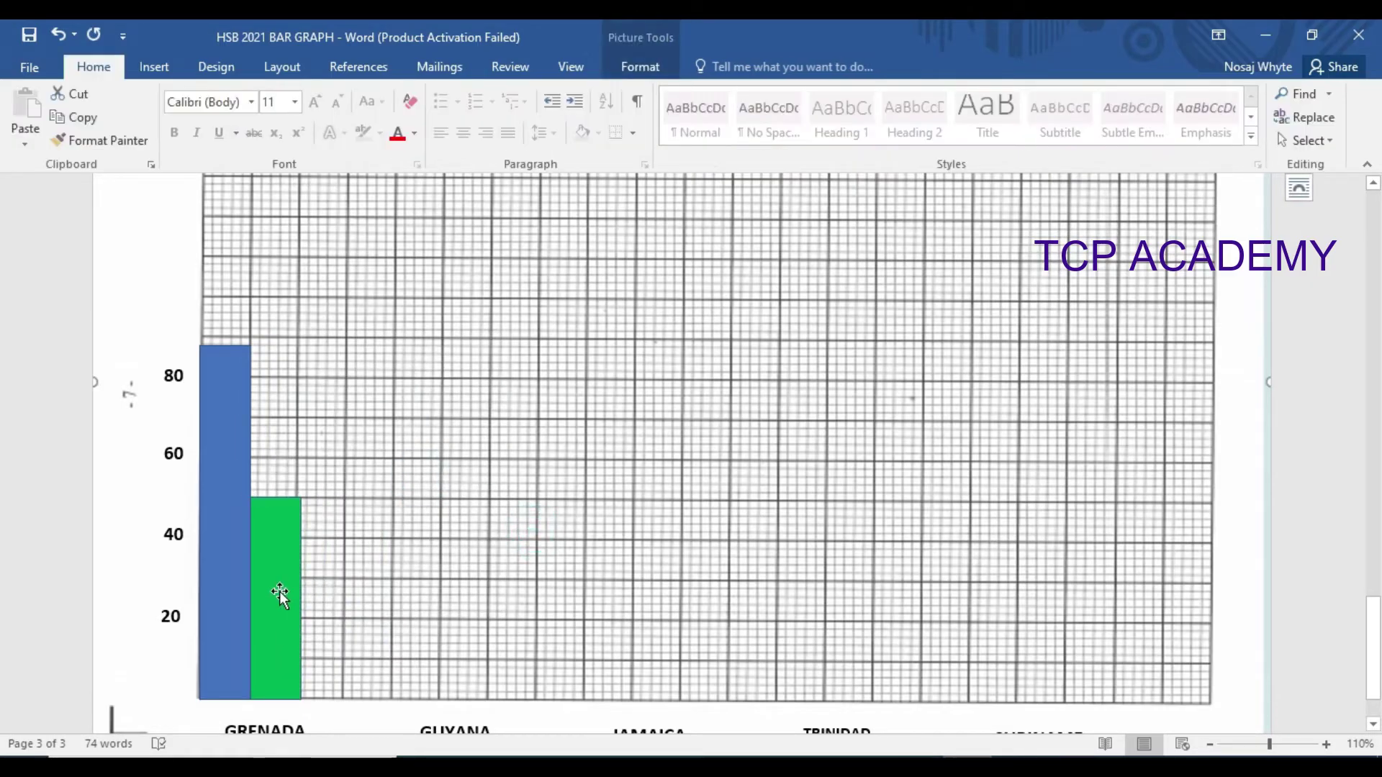
drag(279, 594, 323, 595)
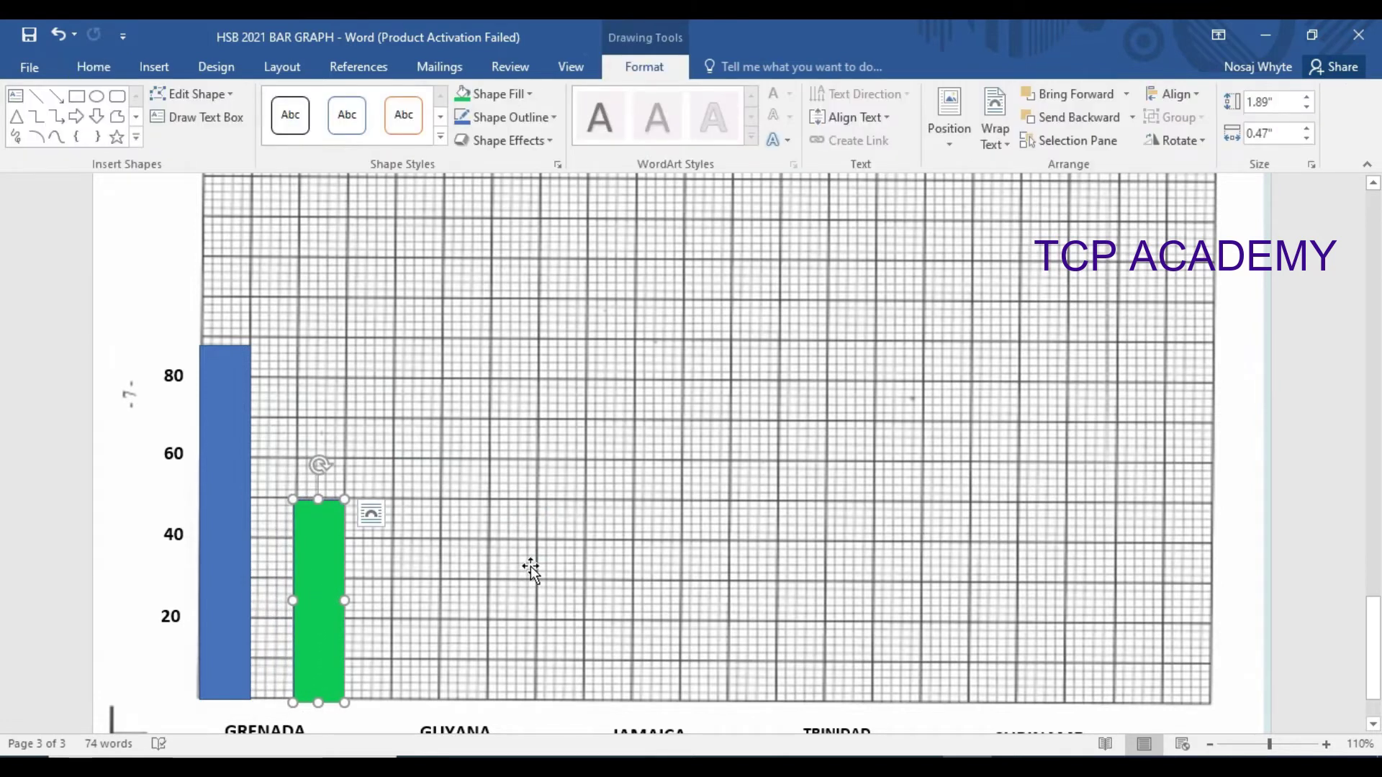
- Copy the blue and green GRENADA bars to above GUYANA and stretch the copied pair until the blue bar reaches two major gridlines above 80
click(238, 628)
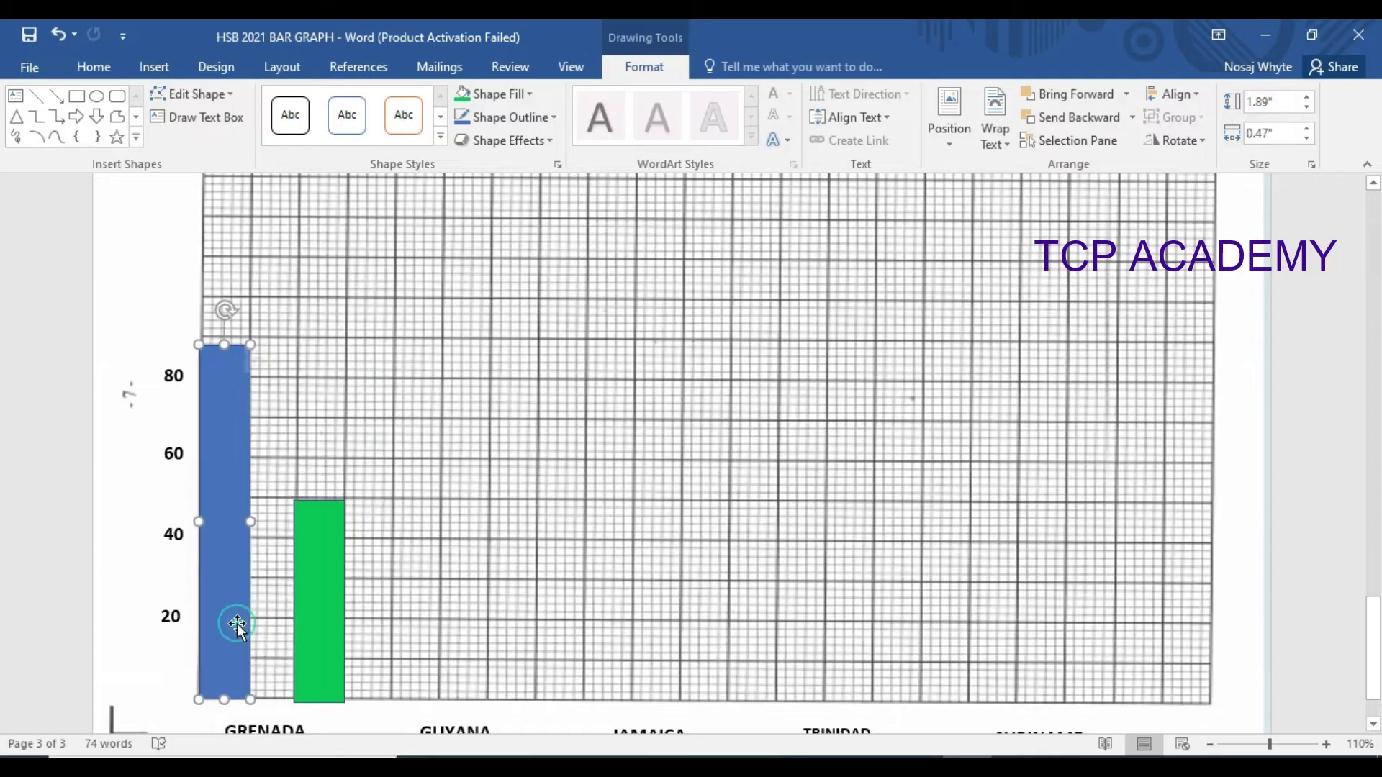
shift+click(312, 646)
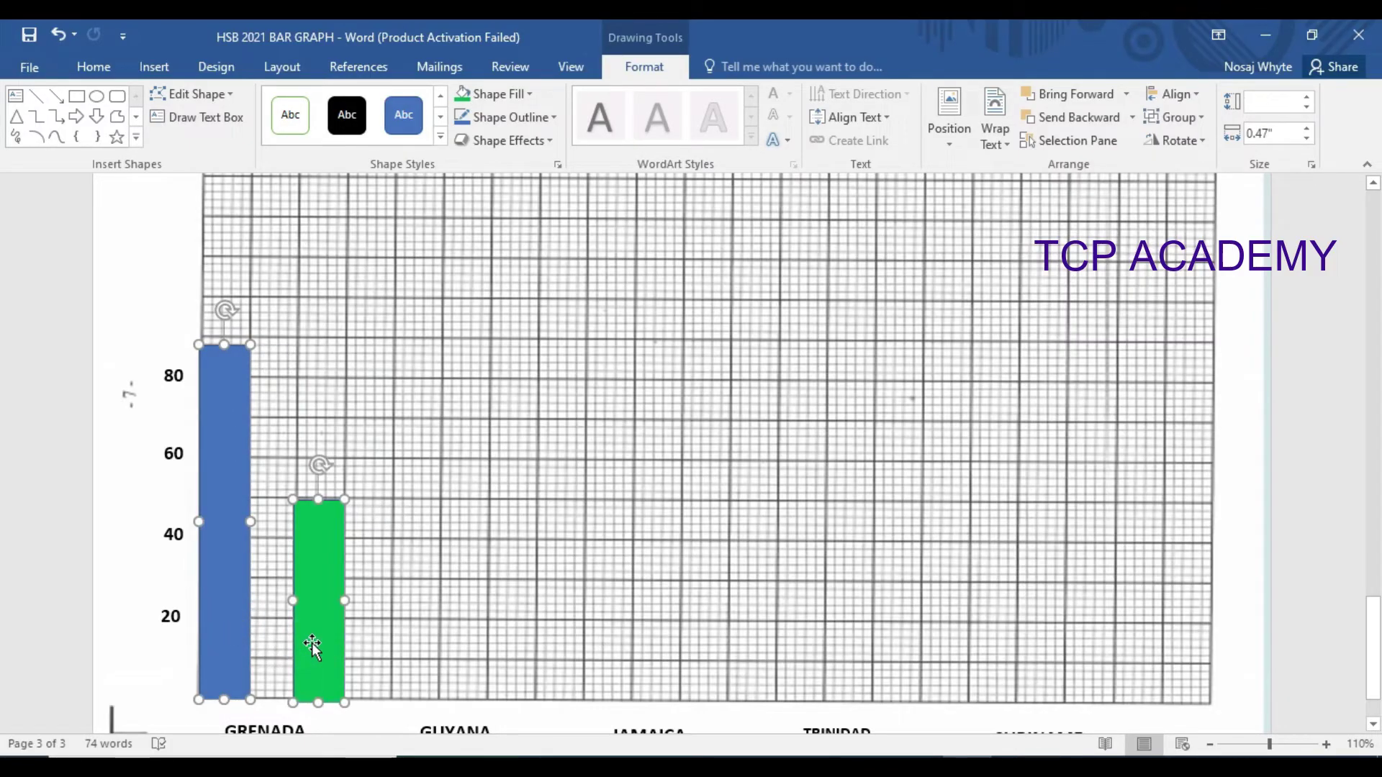
drag(313, 643, 517, 608)
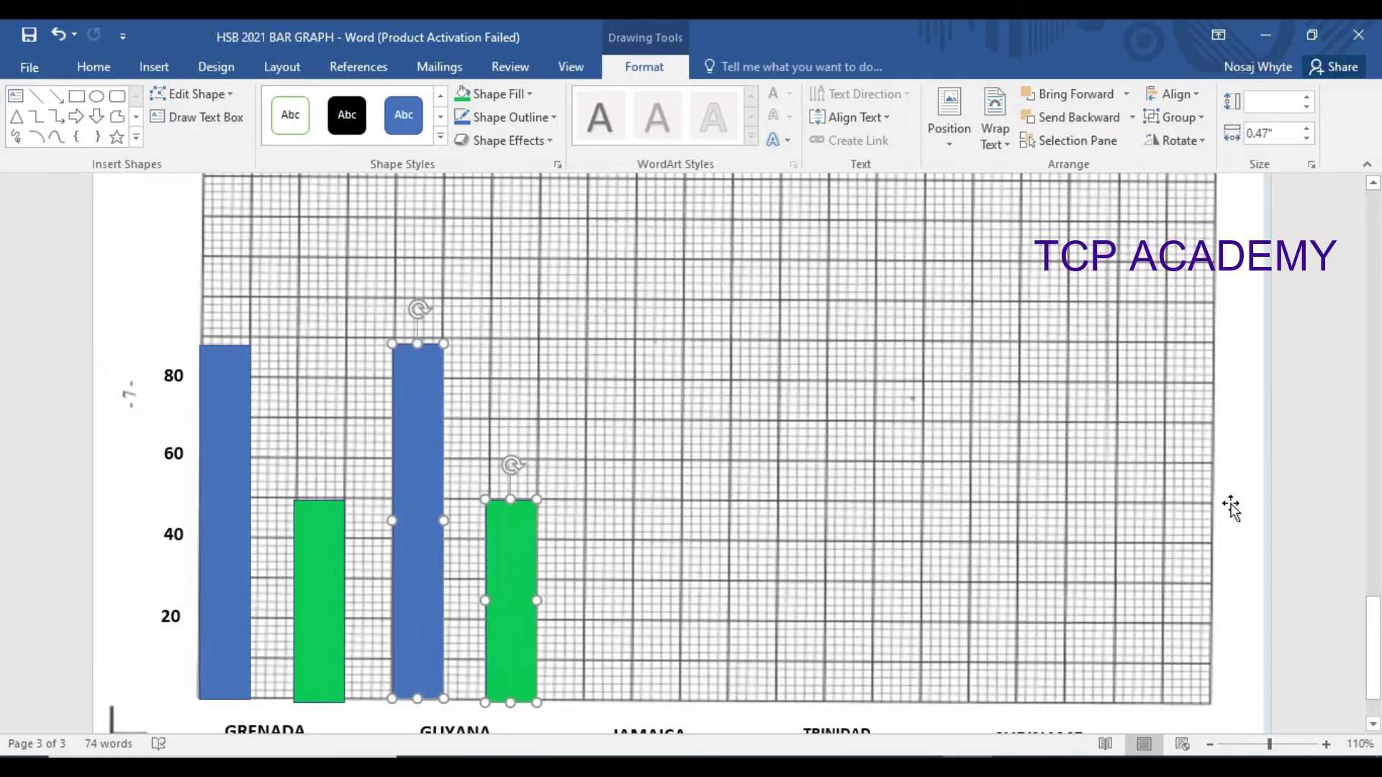
drag(1373, 632, 1375, 648)
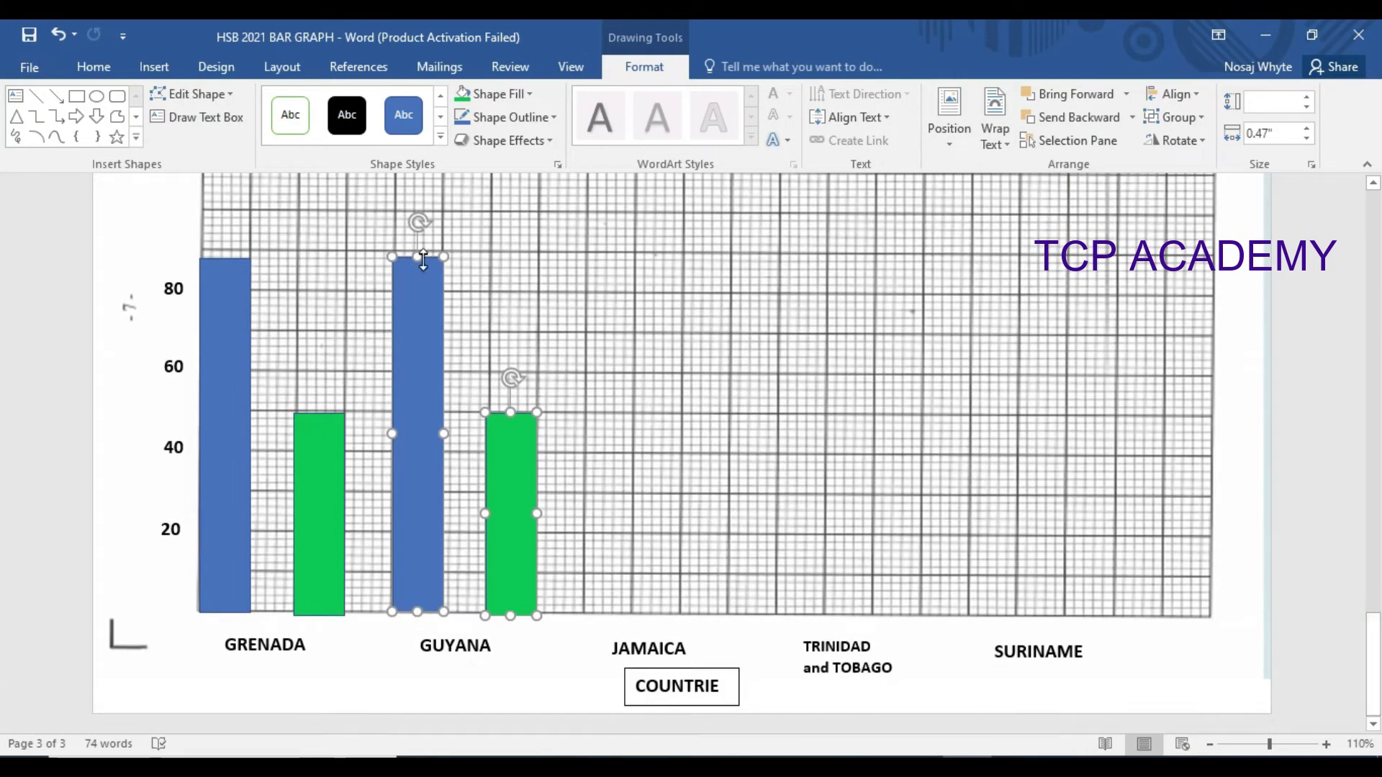
drag(415, 257, 412, 210)
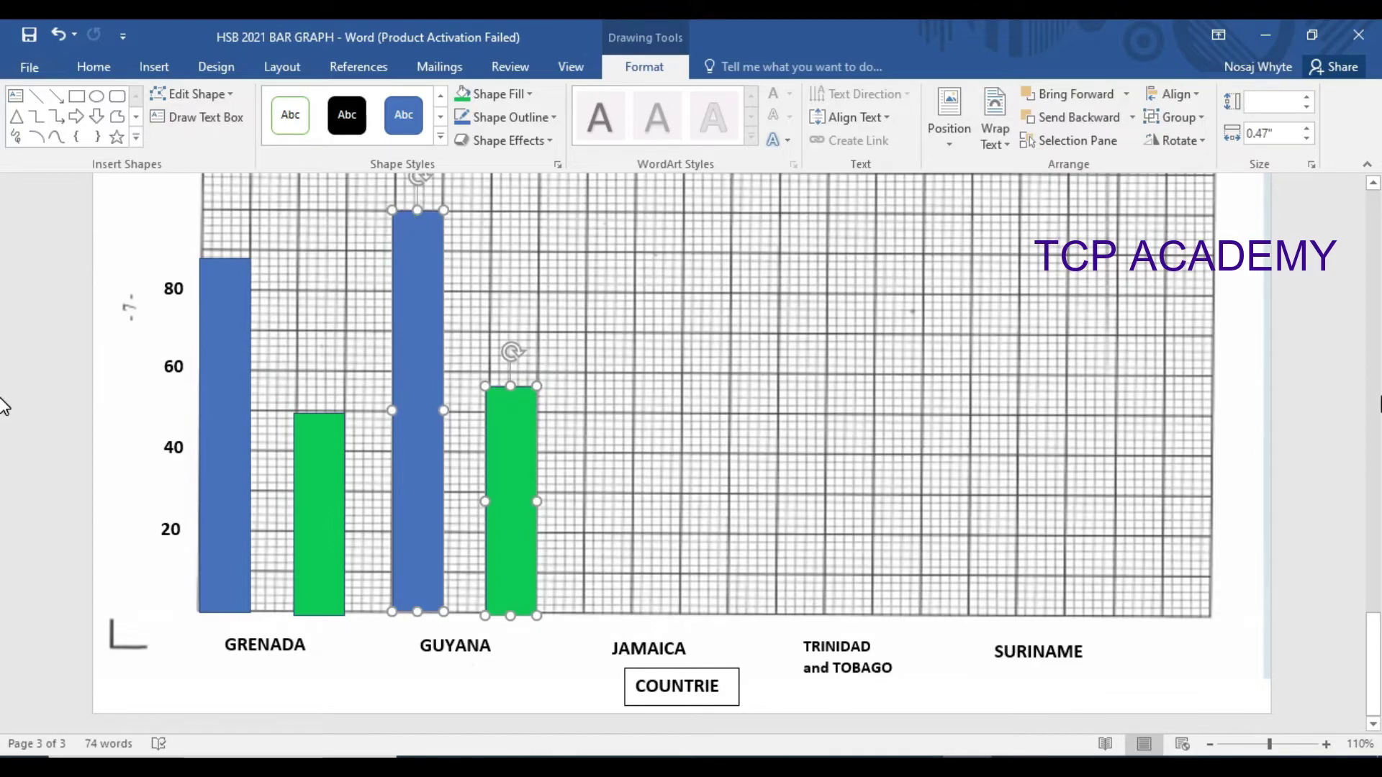
- Compare the touching bars on the page 2 graph with the spaced GRENADA and GUYANA bars on page 3
click(1243, 538)
click(1375, 653)
drag(1374, 653, 1377, 525)
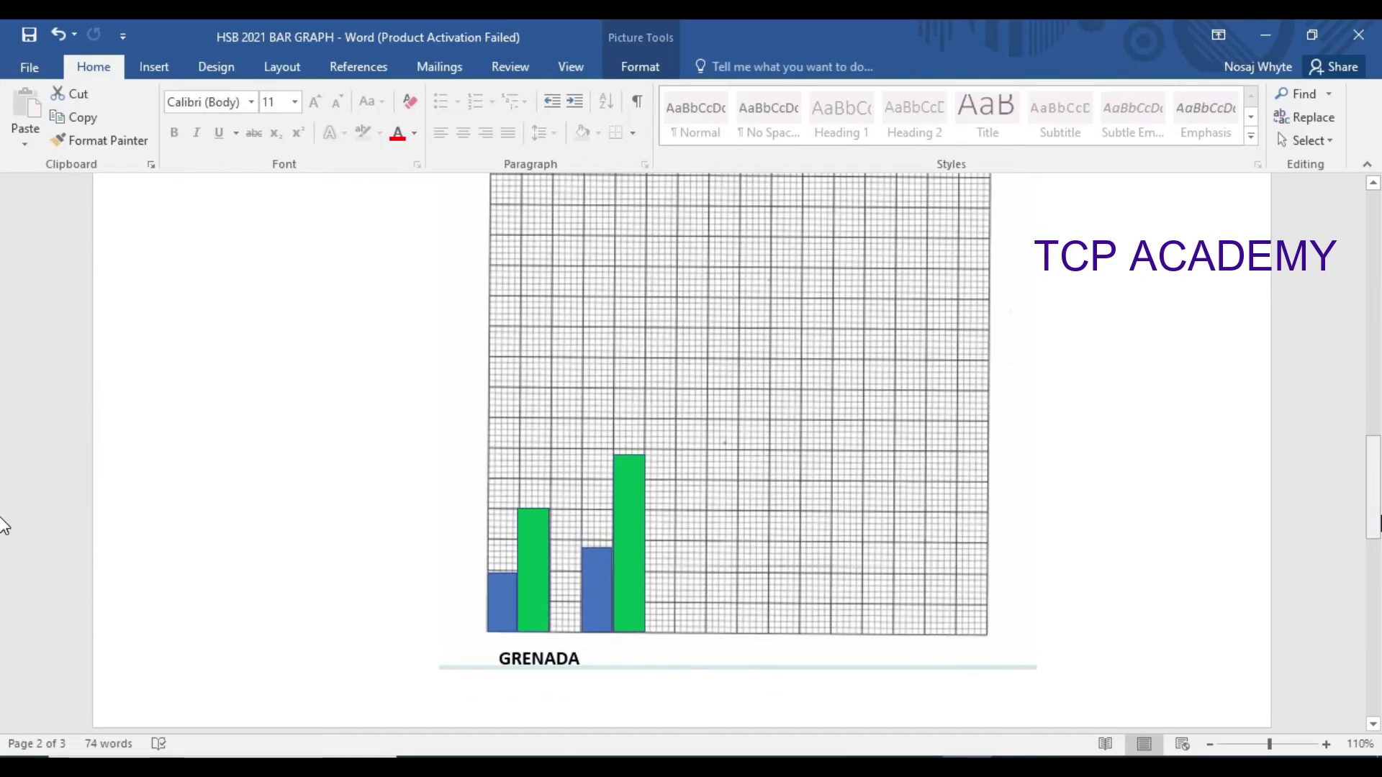
drag(1377, 488, 1353, 646)
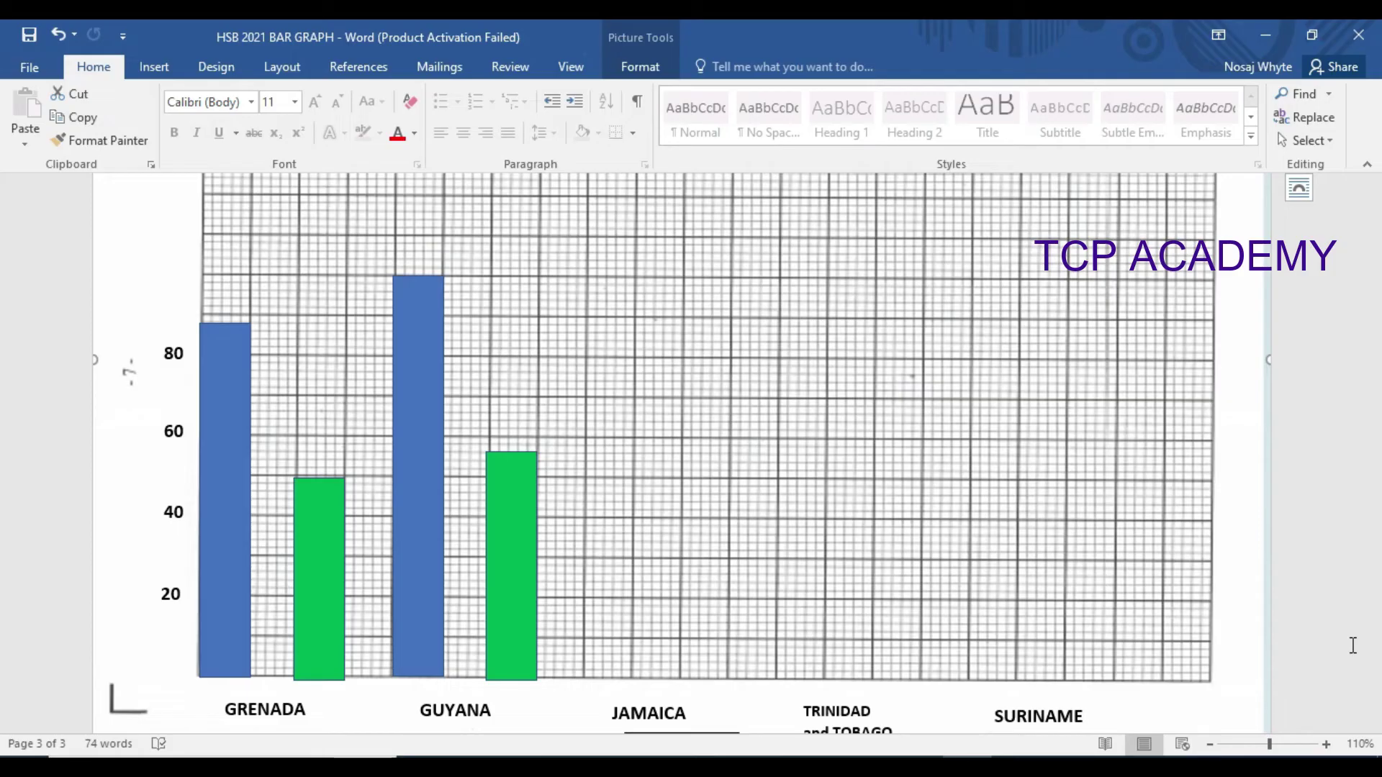
drag(1377, 647, 1346, 648)
click(472, 601)
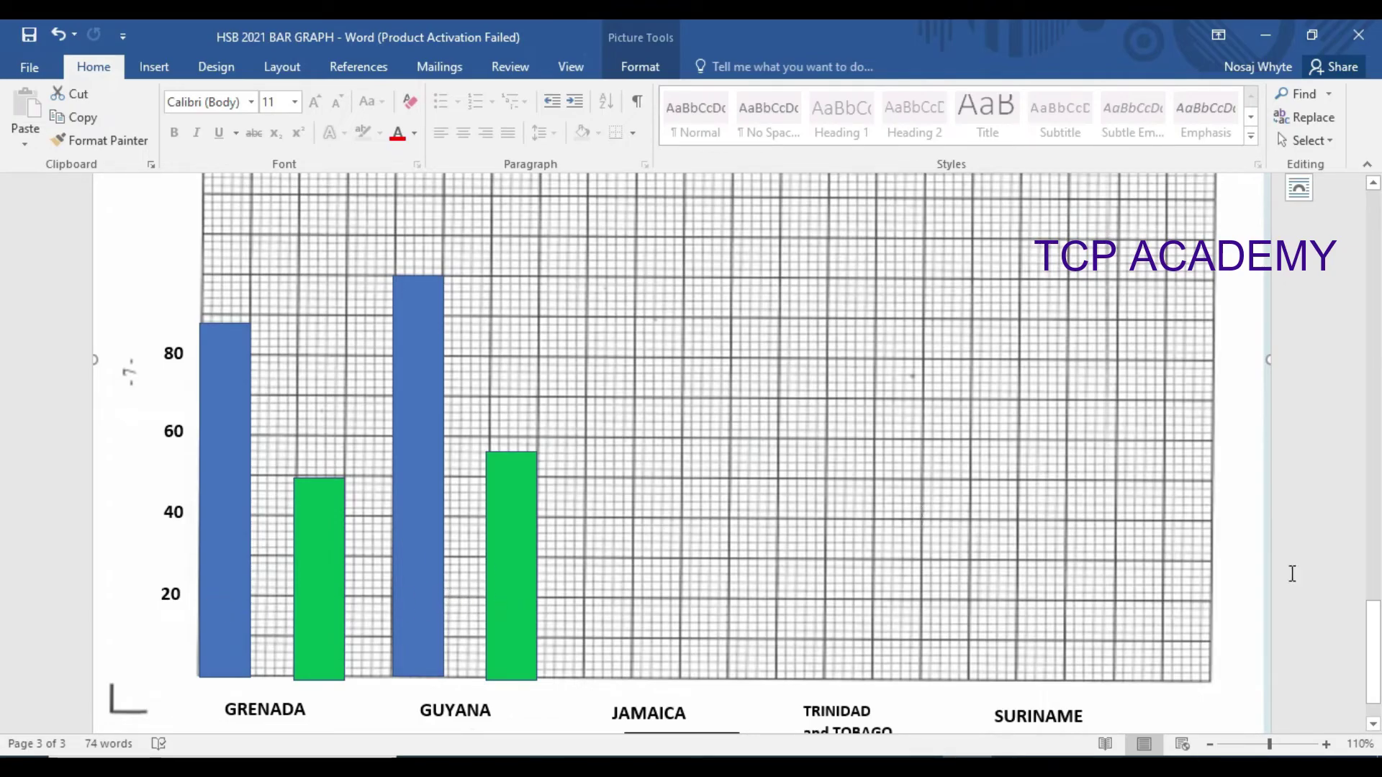
drag(1374, 648, 1373, 497)
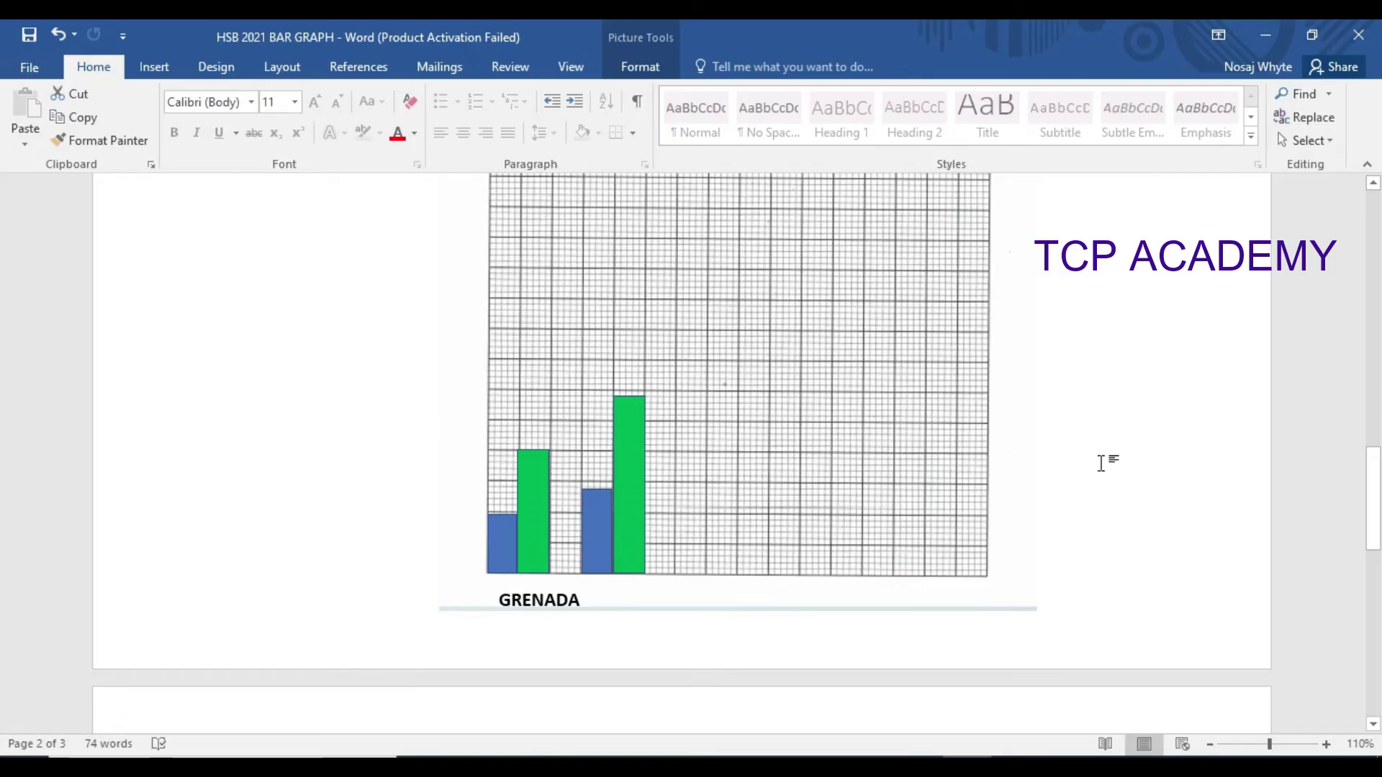
drag(1374, 504, 1356, 702)
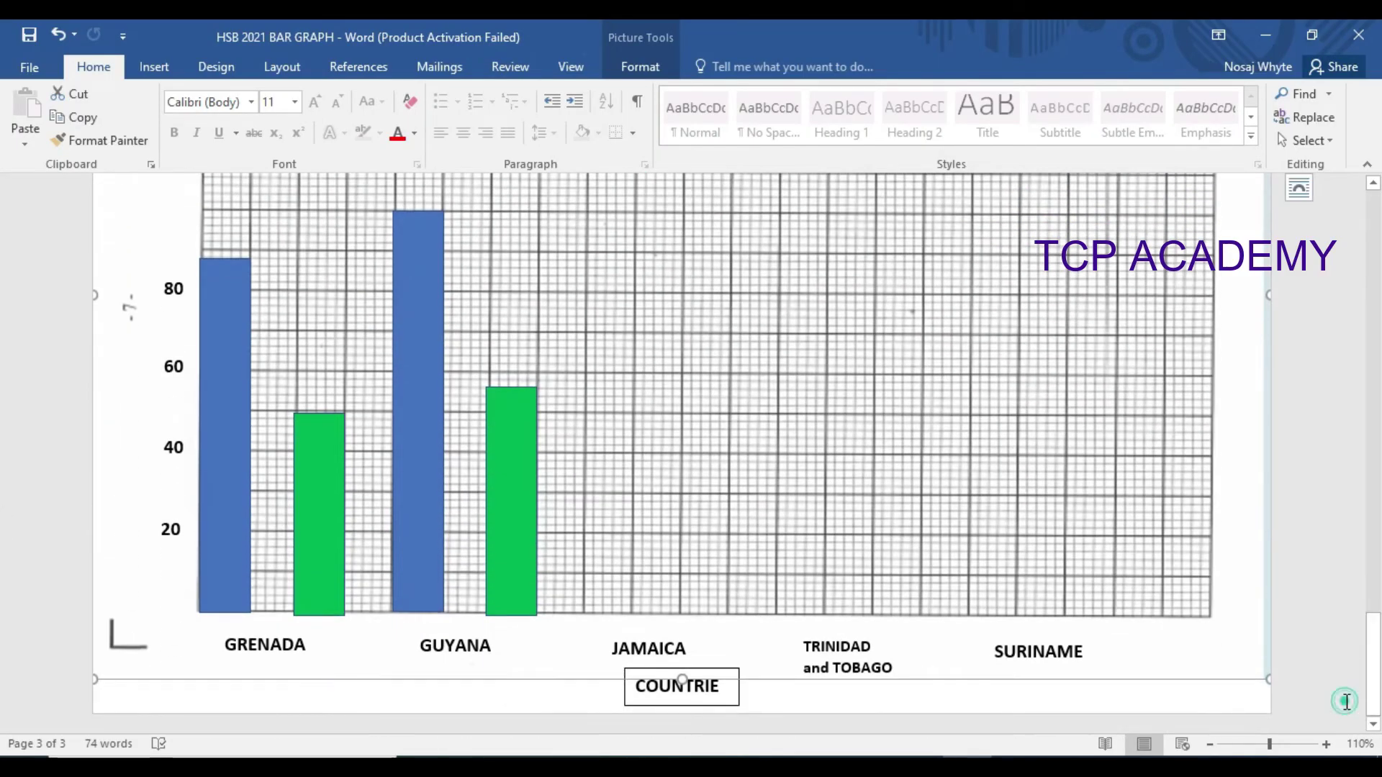
click(1347, 702)
scroll(1325, 684, up, 5)
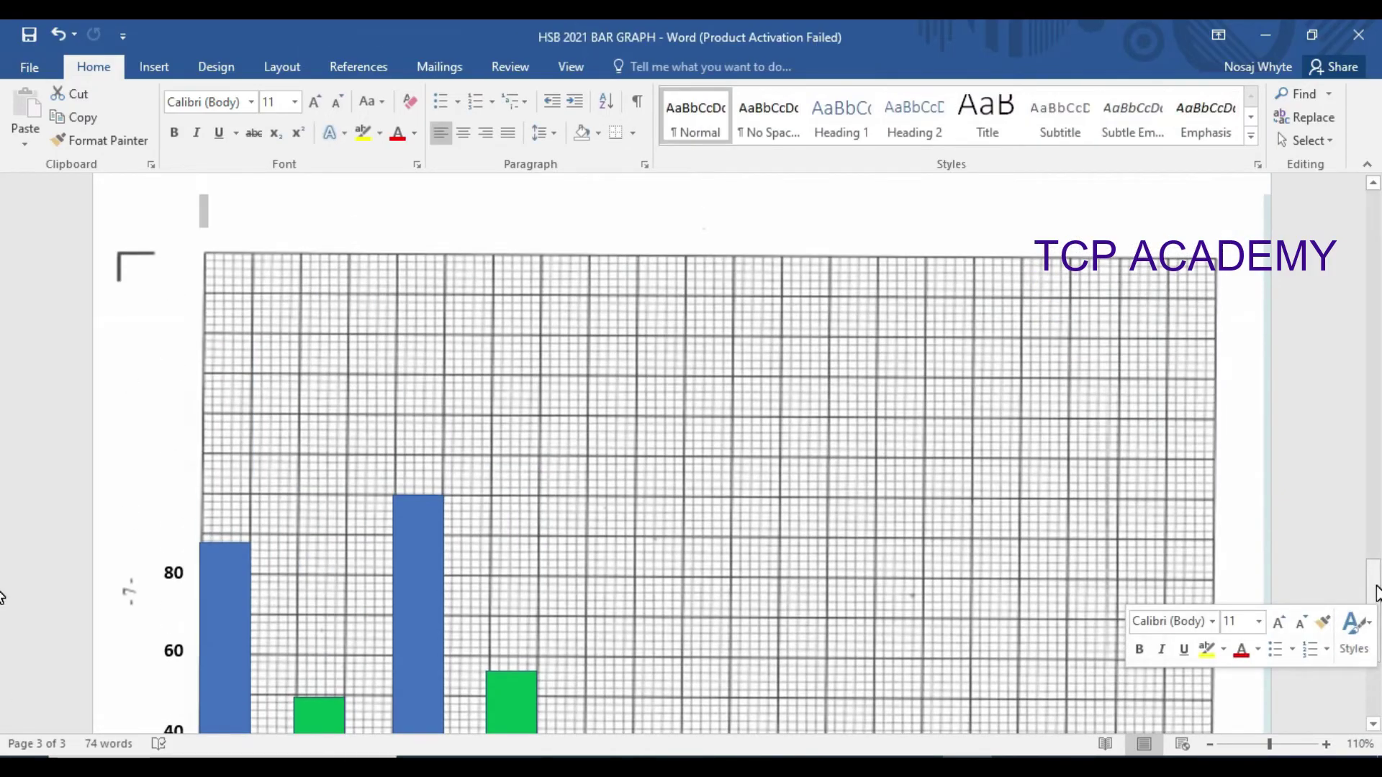
drag(1376, 592, 1377, 657)
click(1377, 656)
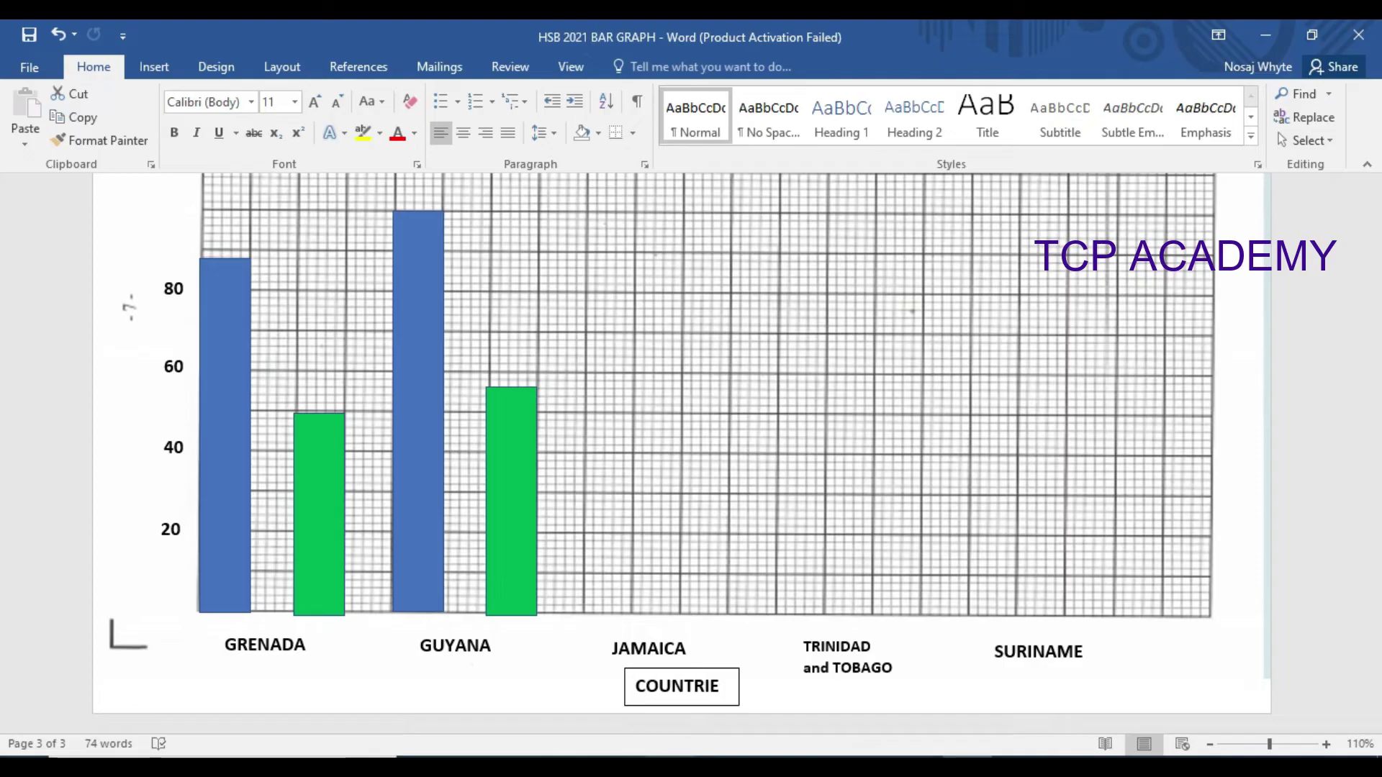
- Switch to the HSB 2021 JULY GRAPH ANSWER workbook in Excel and examine the chart on the SIMPLE BAR GRAPH sheet
click(670, 767)
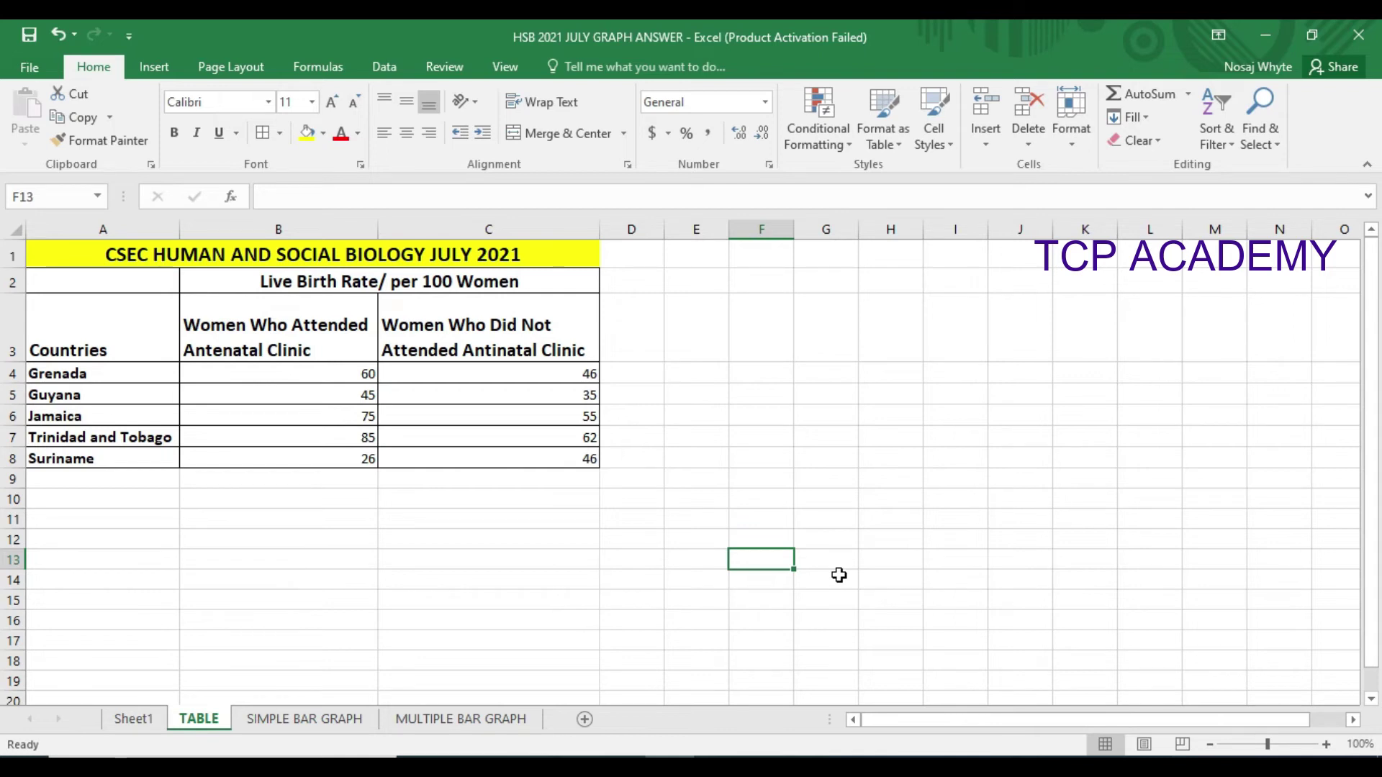
click(346, 719)
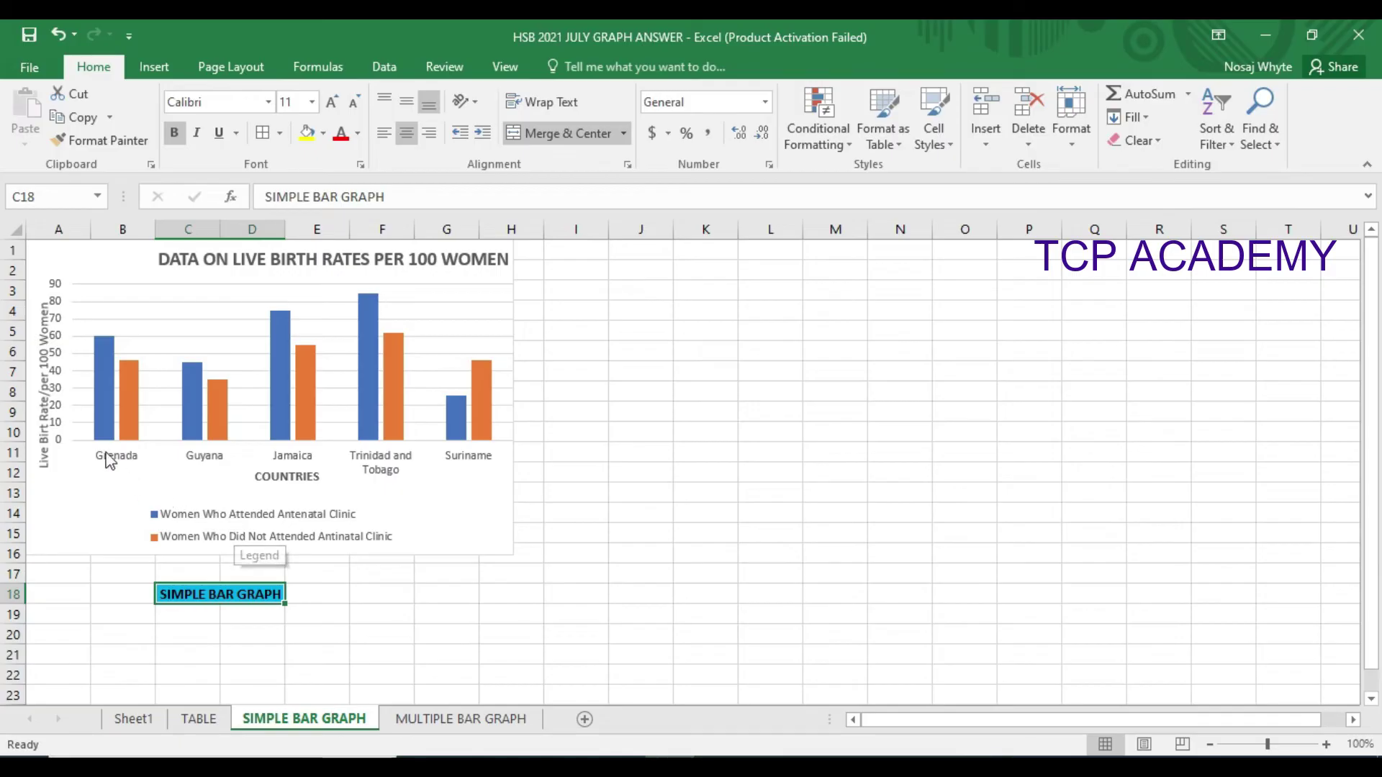
mouse_move(103, 418)
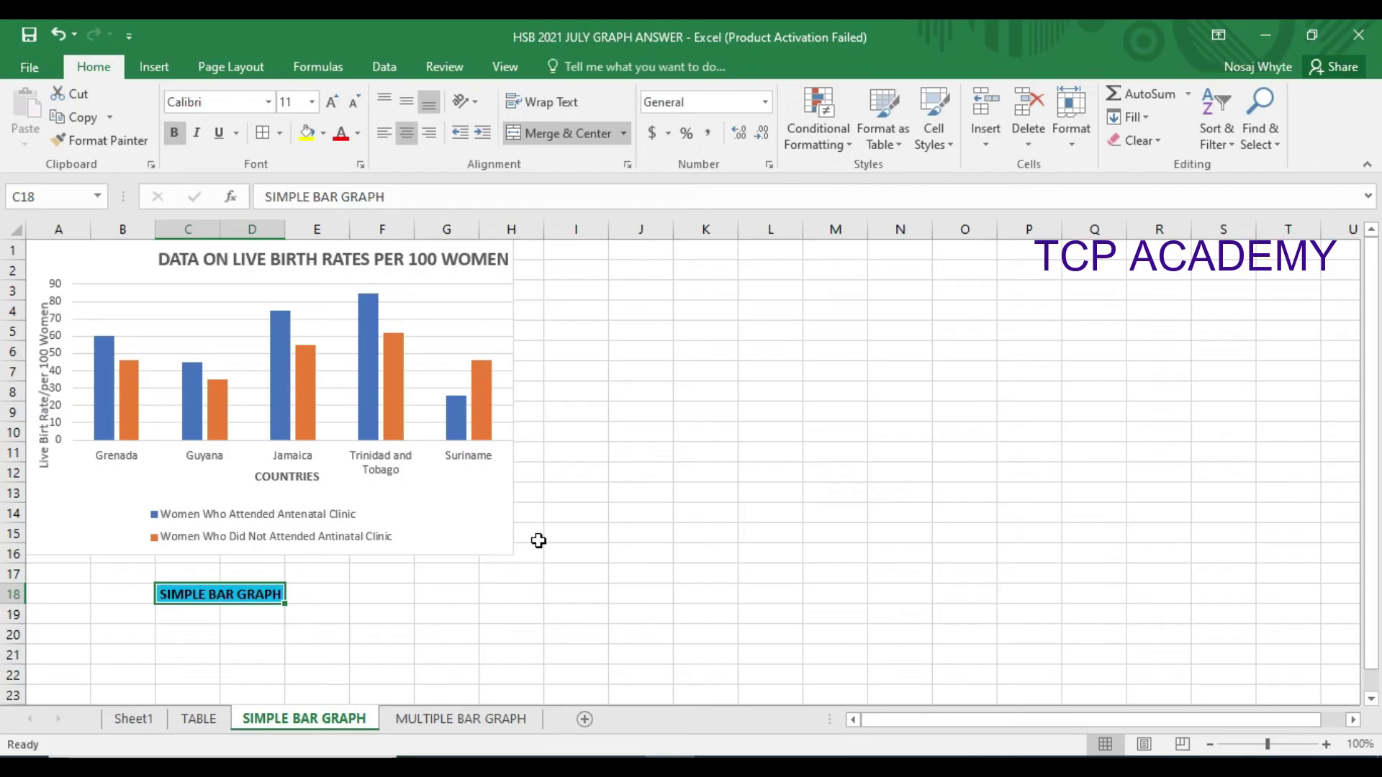
- On the MULTIPLE BAR GRAPH sheet, move the COUNTRIES axis title down below the country names so it clears the Jamaica label
click(452, 720)
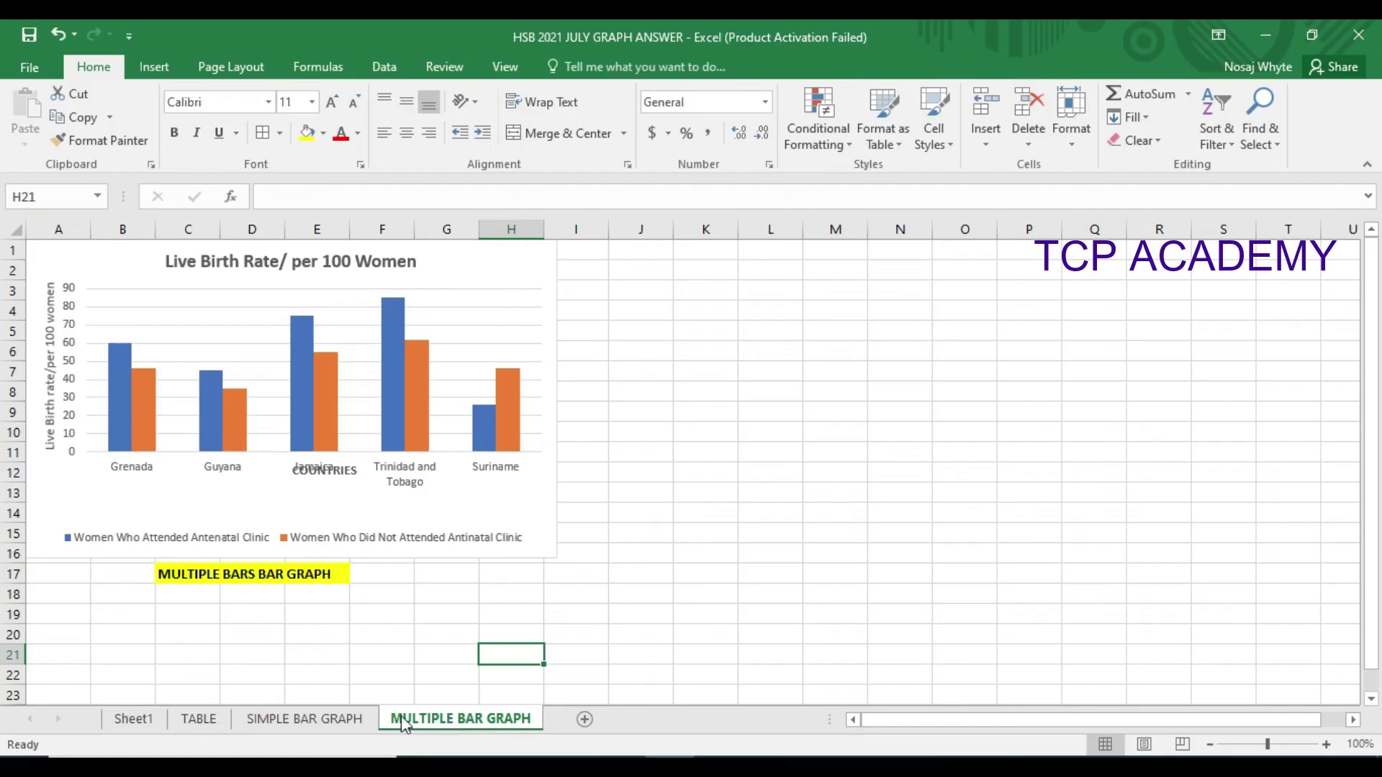
drag(343, 470, 335, 499)
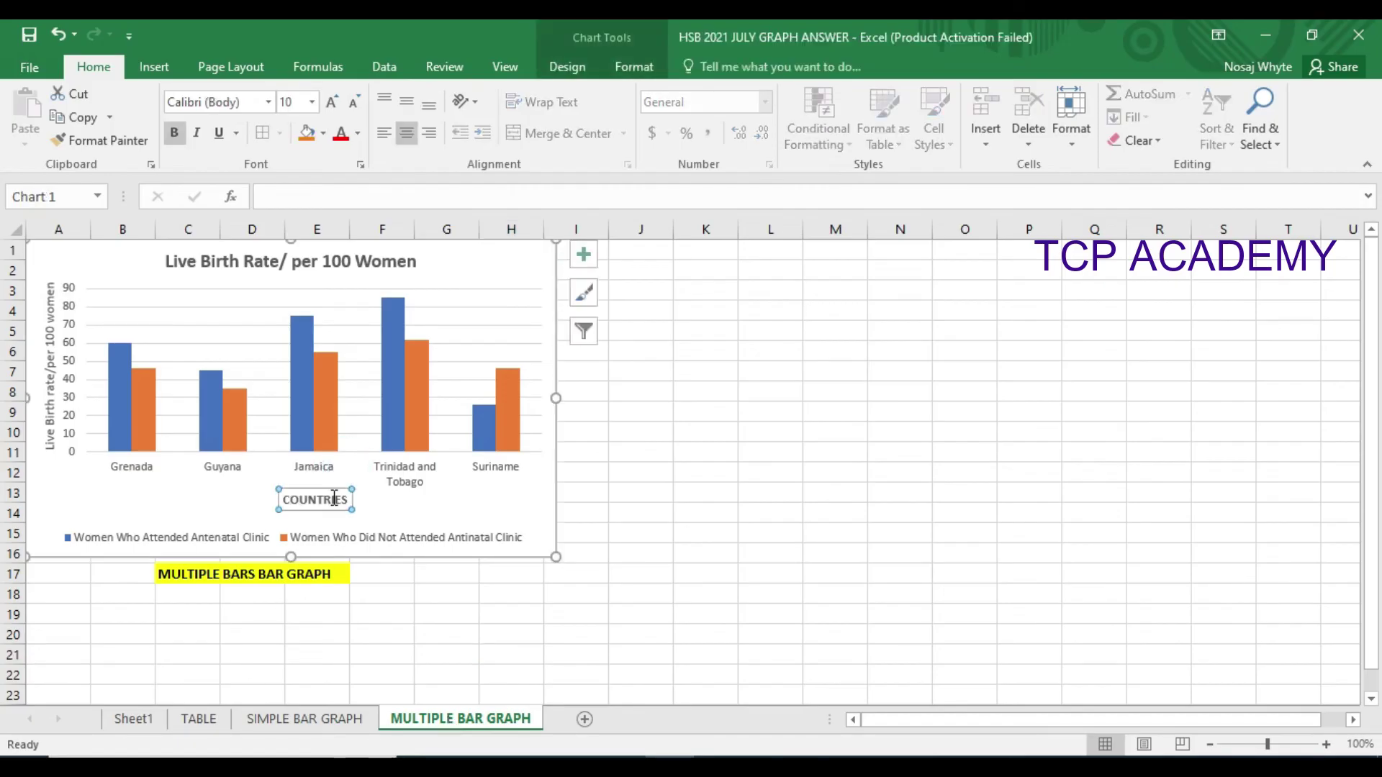
- Compare the bar spacing of the SIMPLE BAR GRAPH chart with that of the MULTIPLE BAR GRAPH chart
mouse_move(297, 415)
click(282, 719)
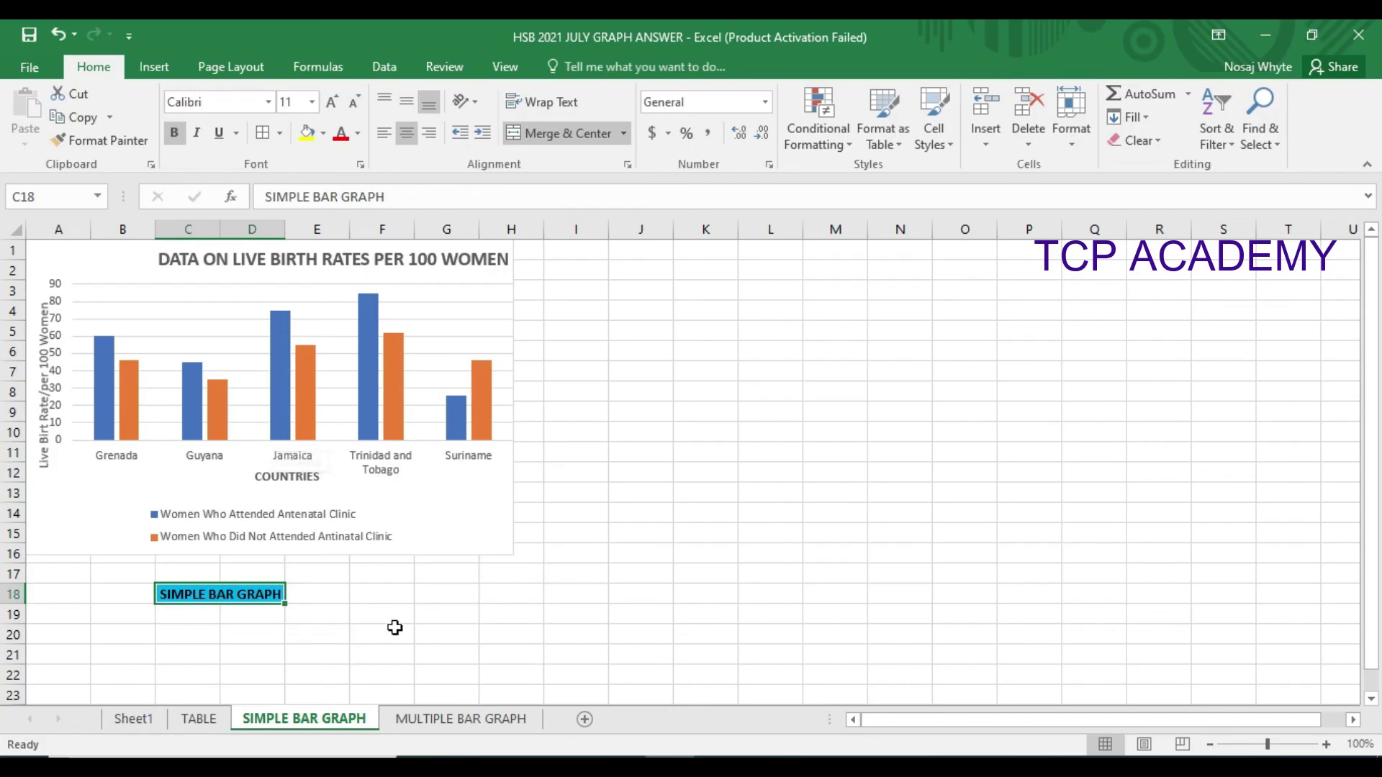
click(442, 719)
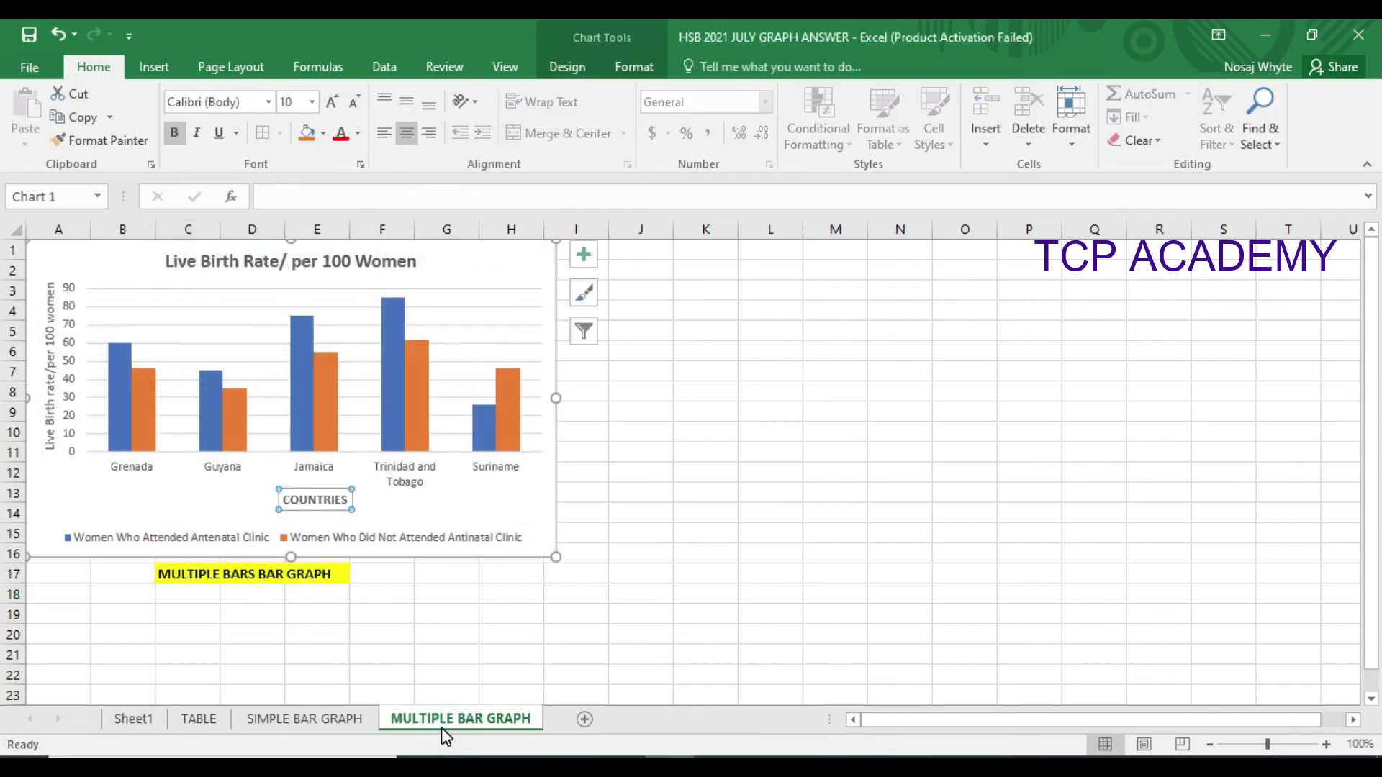